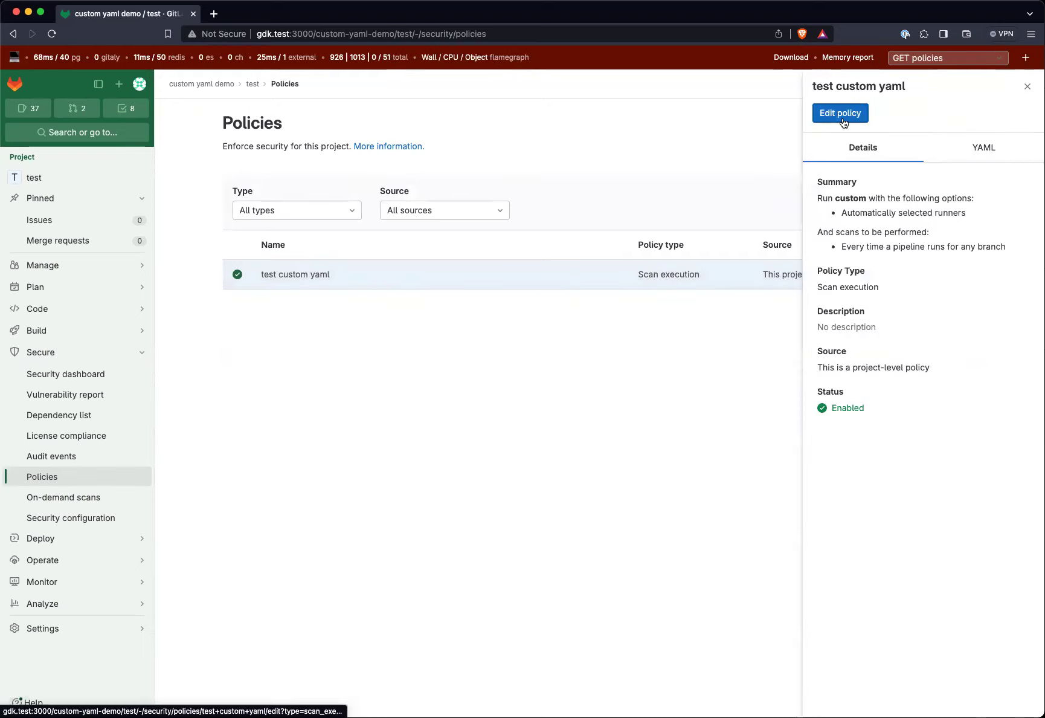
Open the test custom yaml policy for editing in .yaml mode and examine its custom scan action and security policy CI job.
click(985, 146)
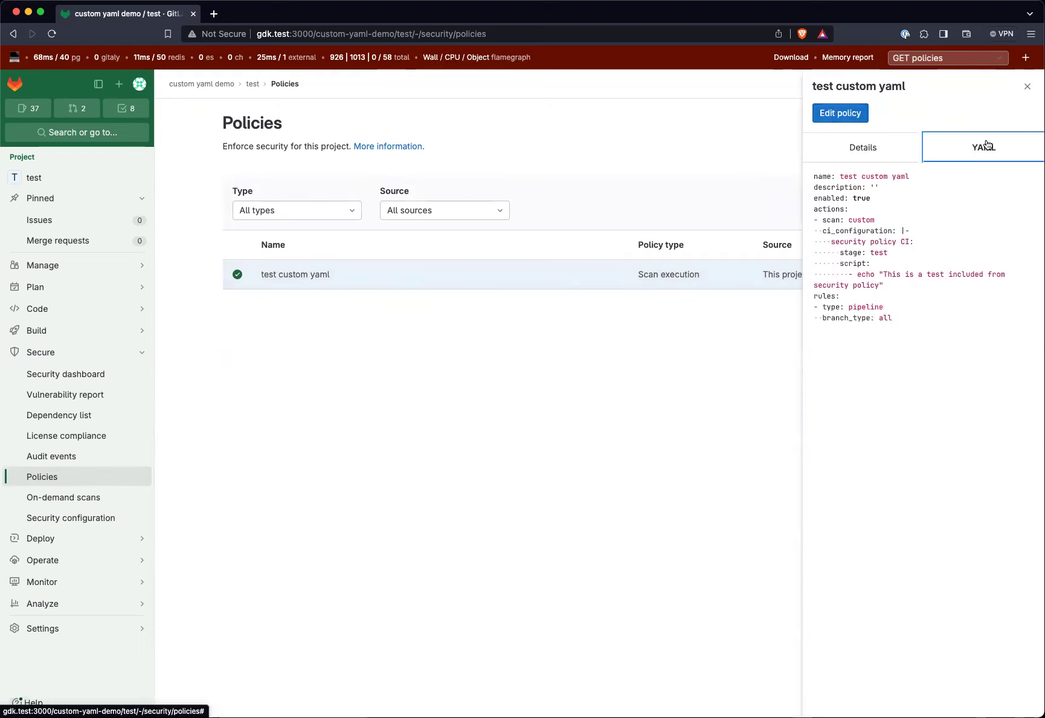
click(849, 111)
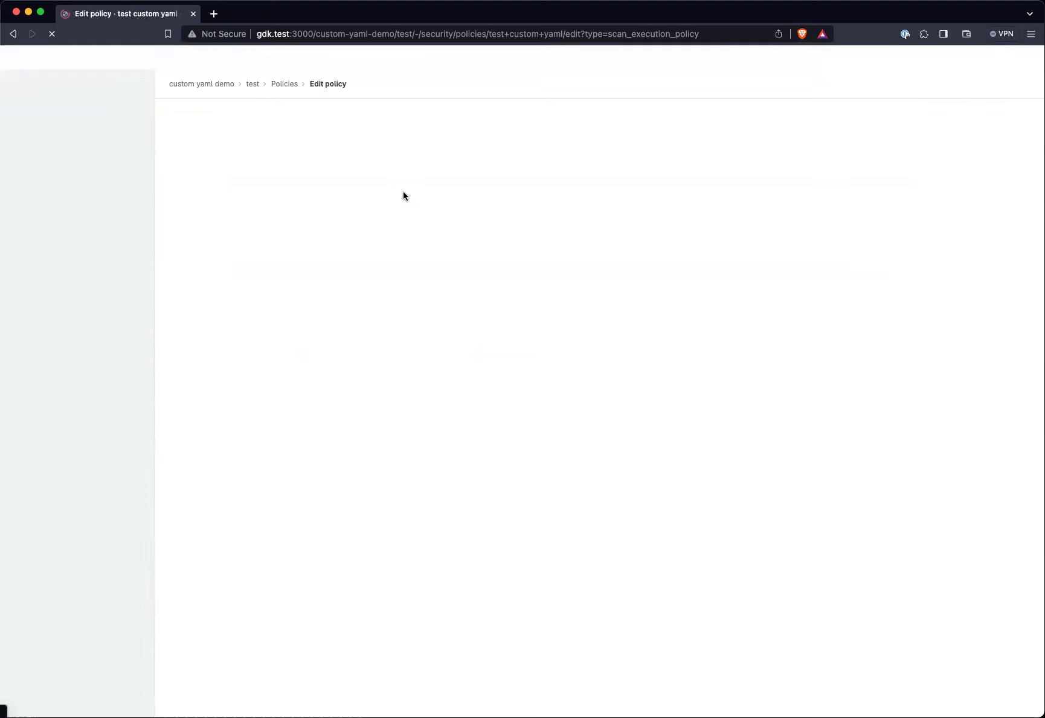
click(324, 158)
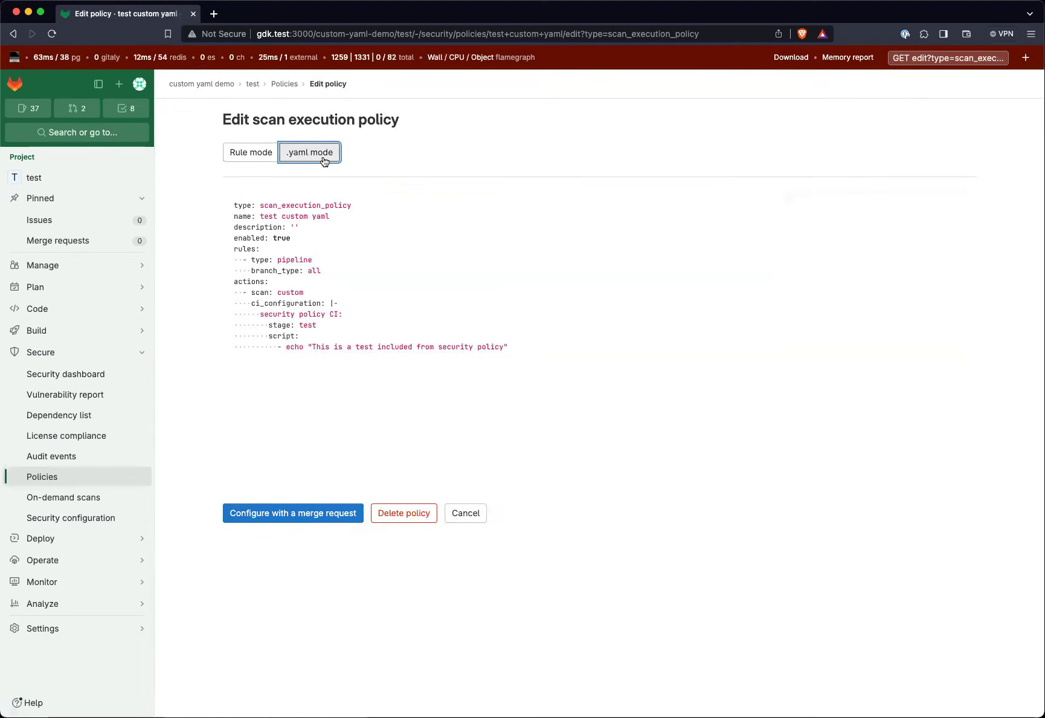
drag(252, 294, 304, 294)
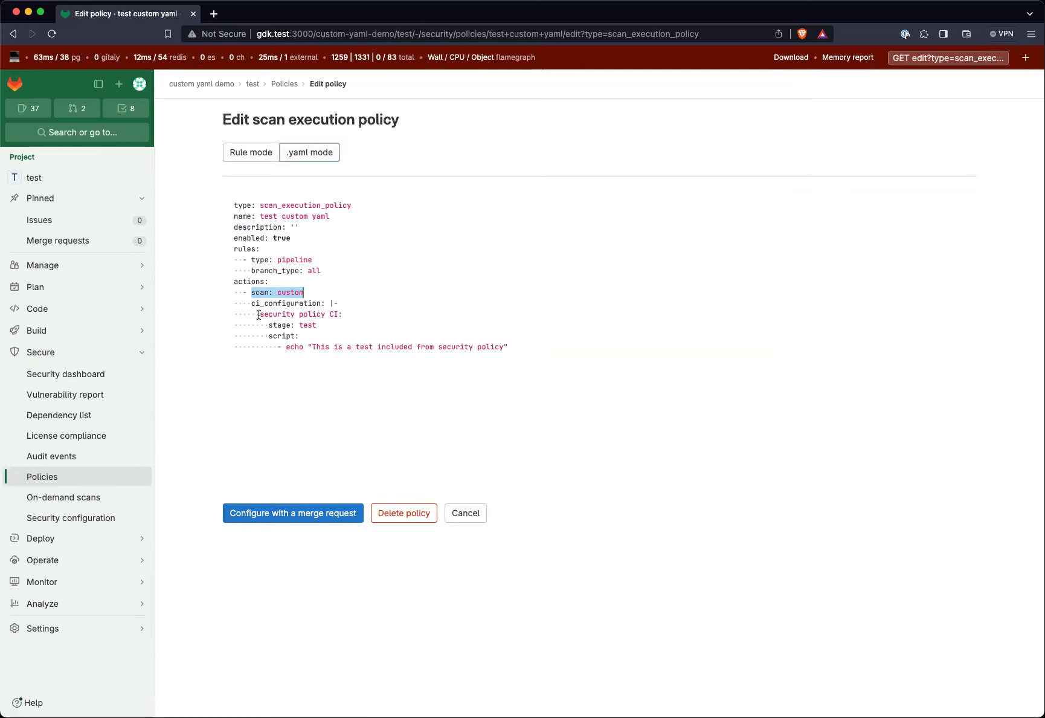
drag(259, 314, 342, 315)
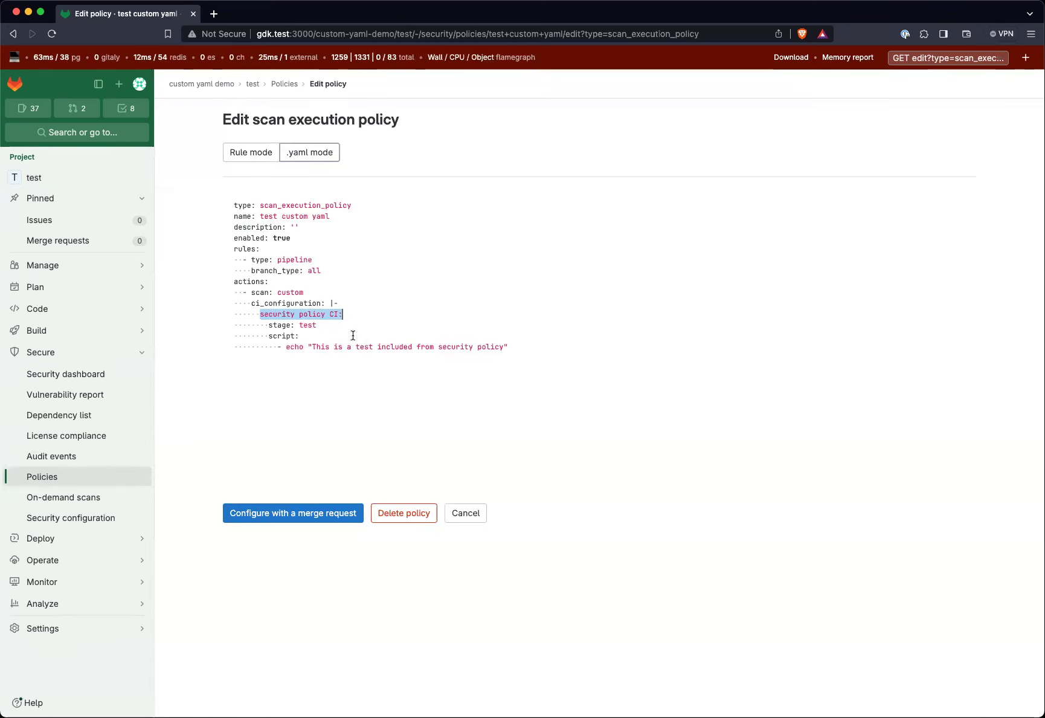
Open the test project's .gitlab-ci.yml file and examine its project CI job definition.
click(77, 177)
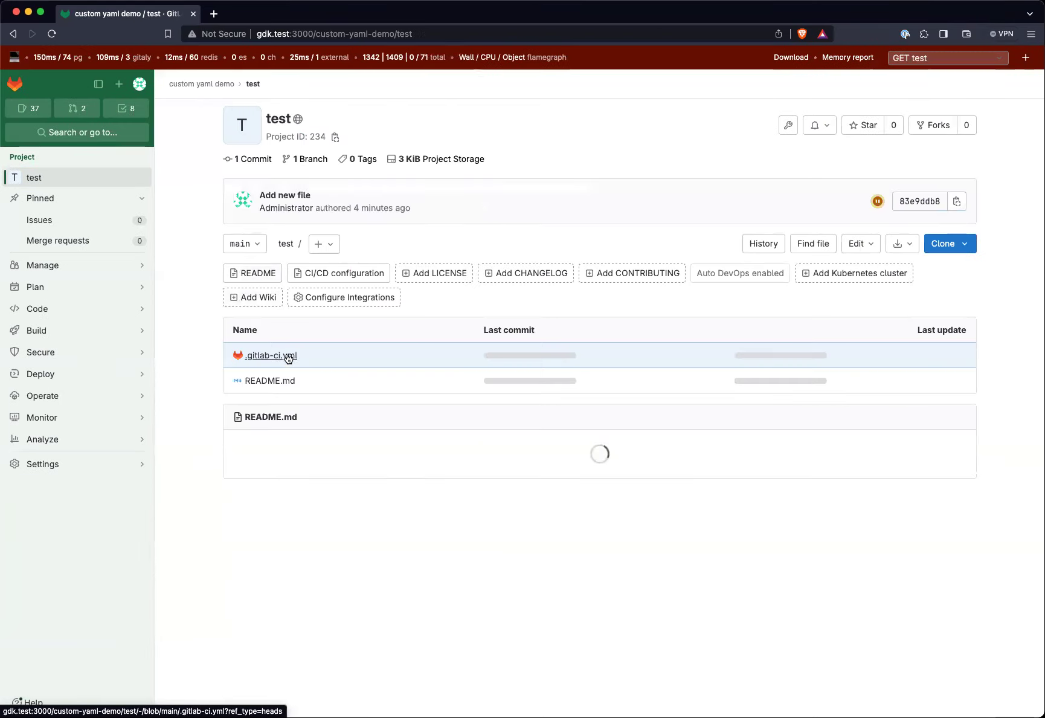
click(287, 356)
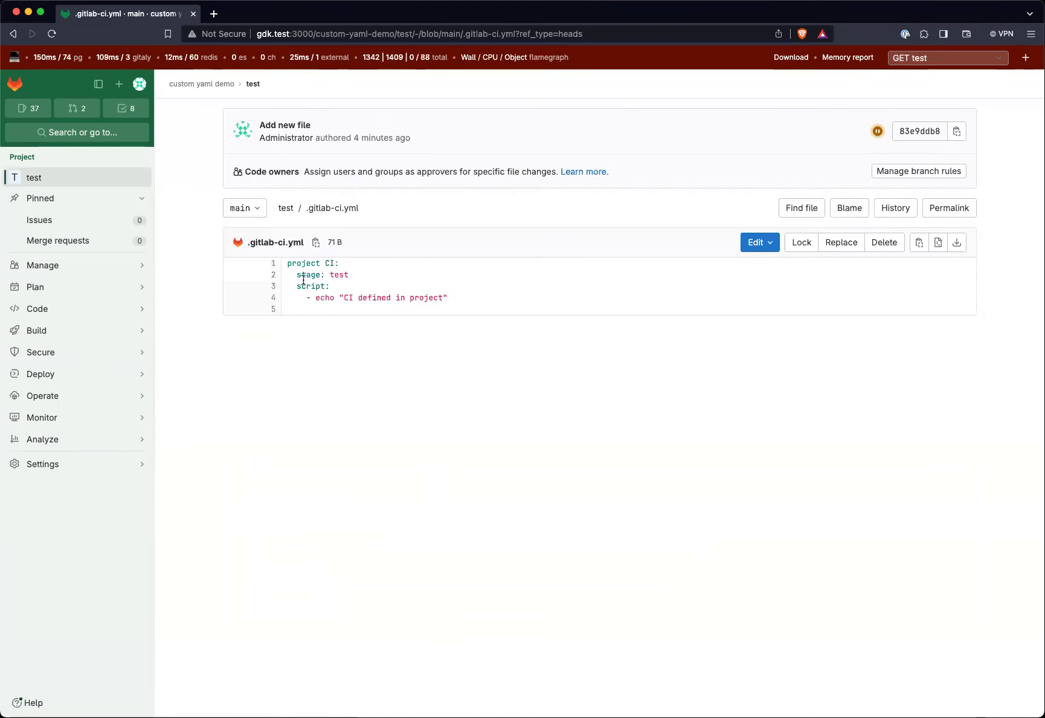
drag(288, 264, 336, 264)
Run a new pipeline for the test project's main branch.
mouse_move(66, 333)
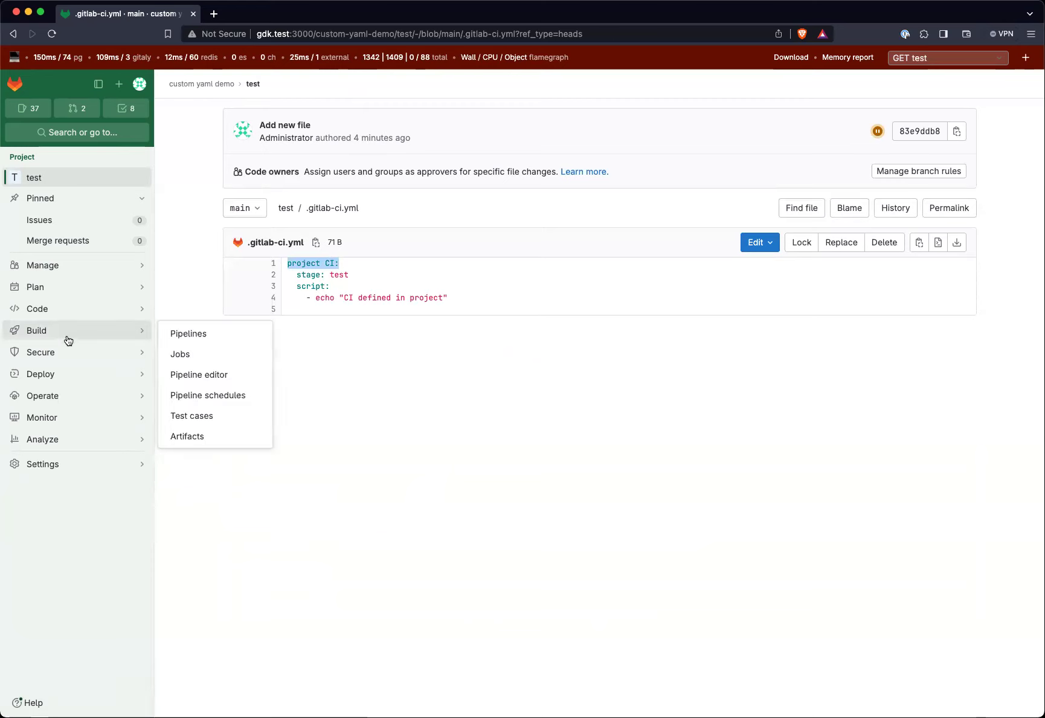
click(217, 335)
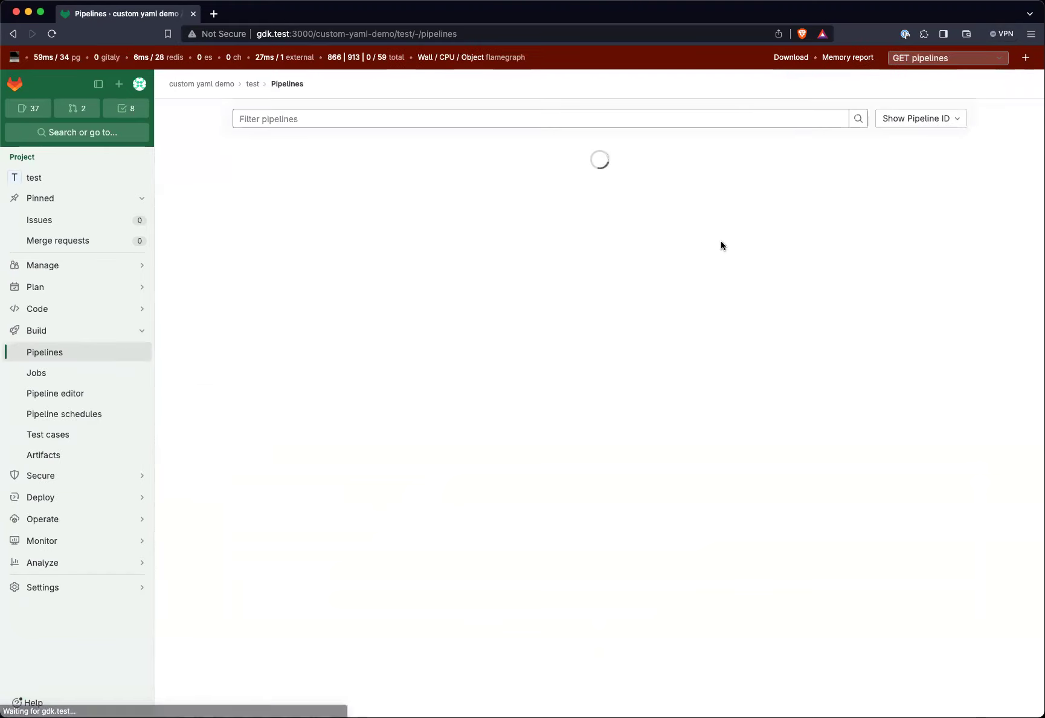
click(965, 115)
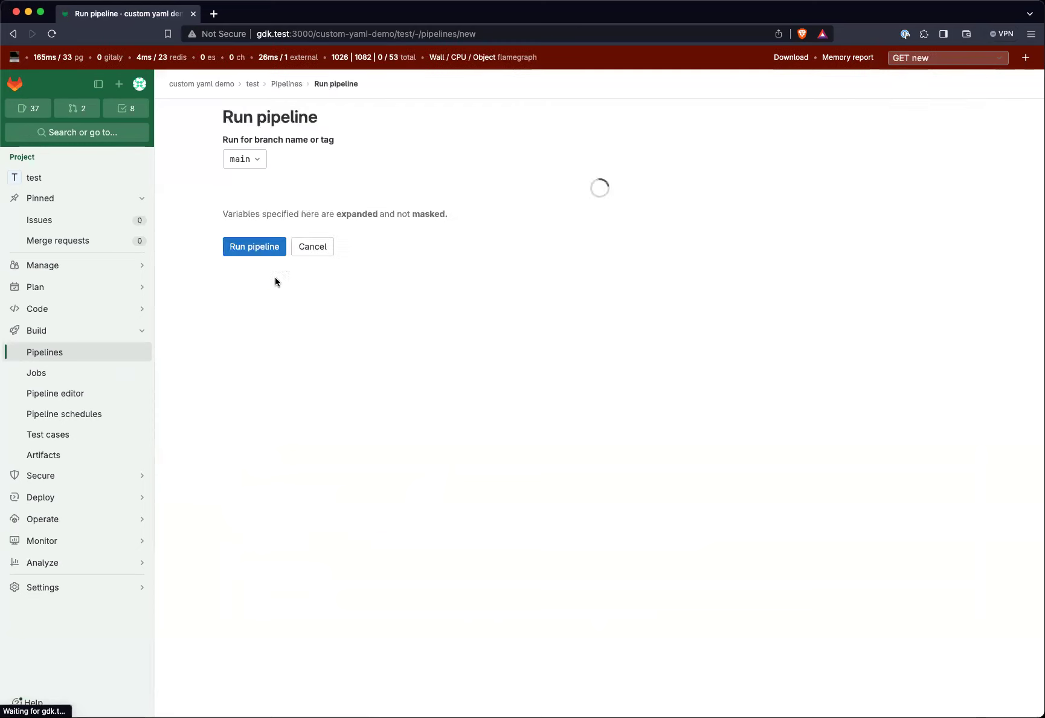
click(275, 280)
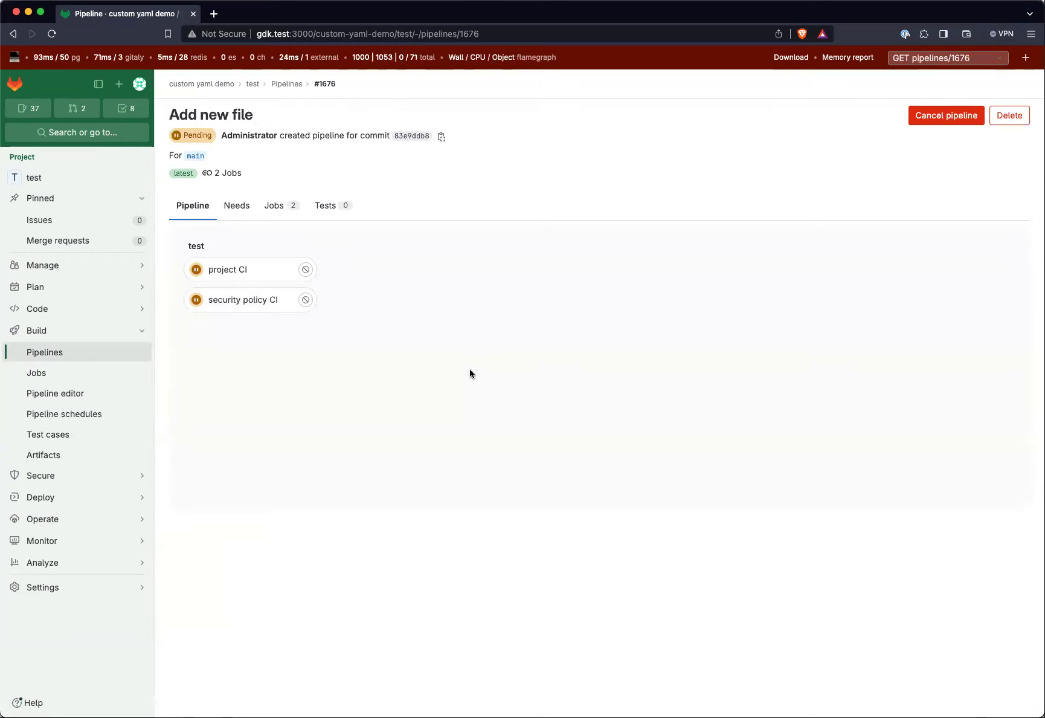
Create a blank private project named "External CI project" in the custom yaml demo group, using a separate browser tab.
super+click(224, 90)
key(ctrl+Tab)
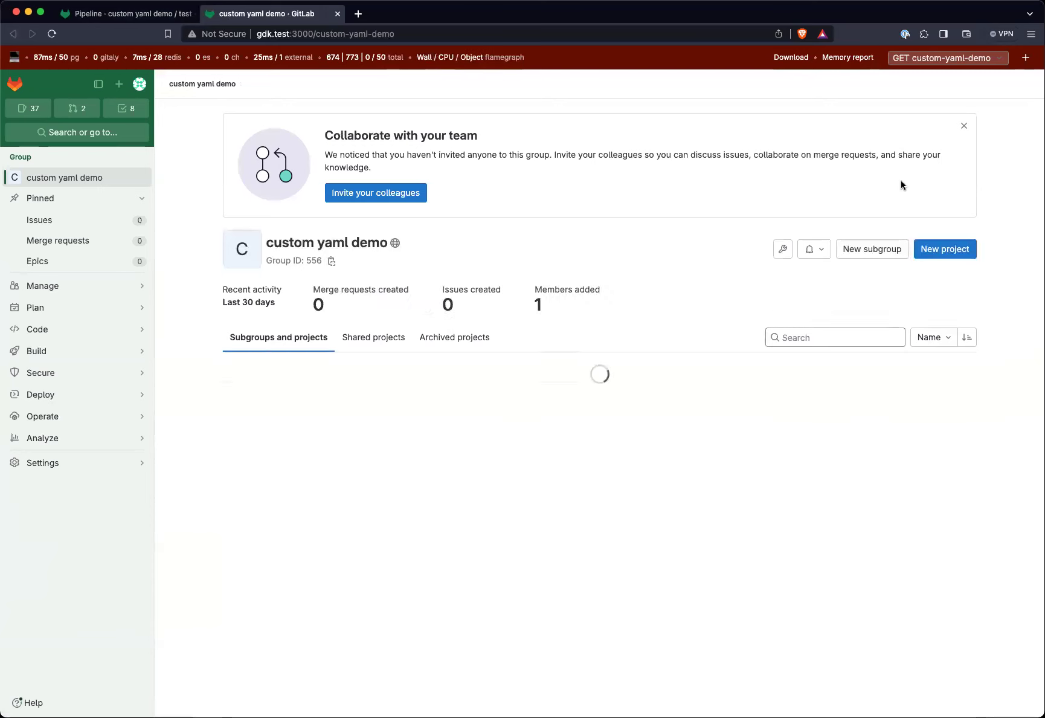
click(941, 248)
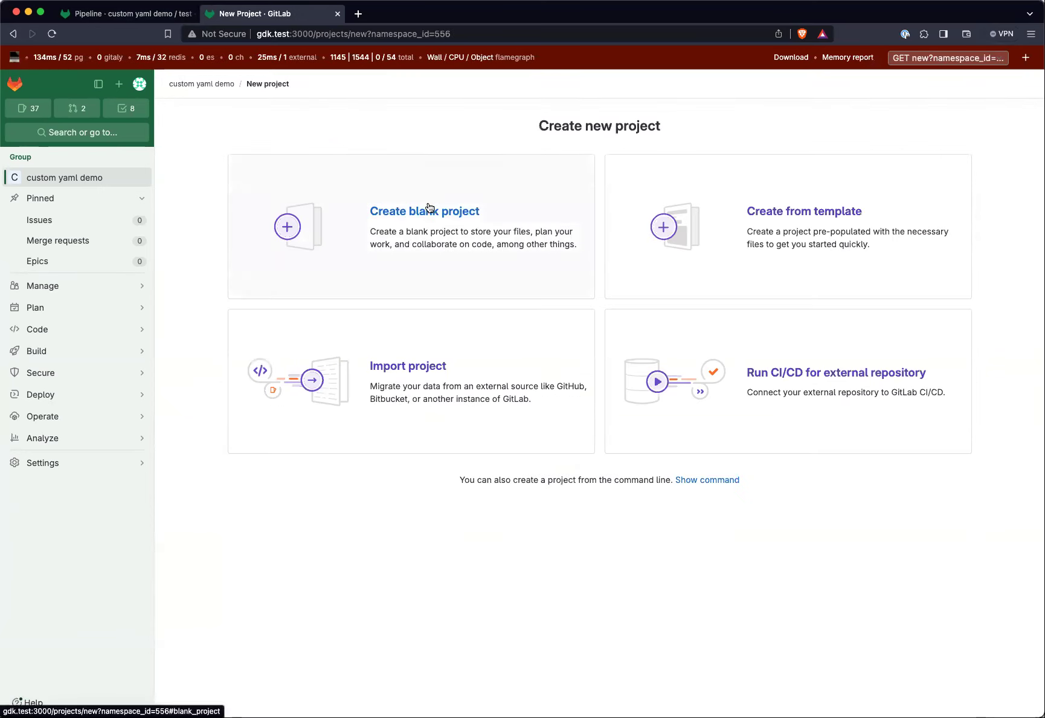
click(428, 207)
click(285, 191)
click(298, 192)
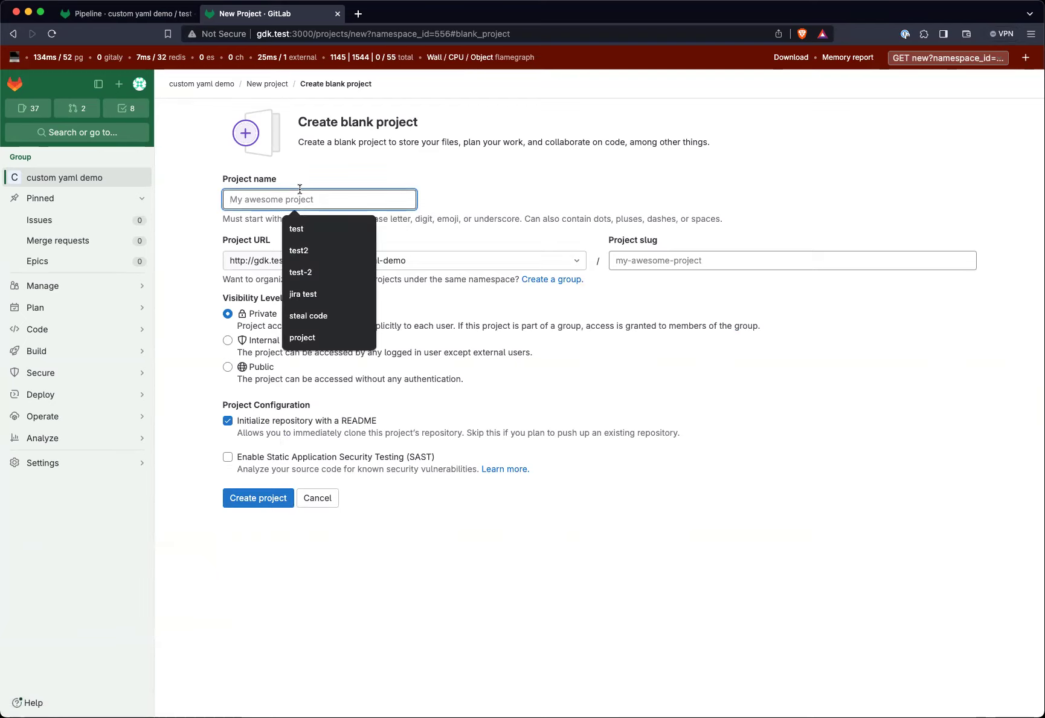
text(External CI p)
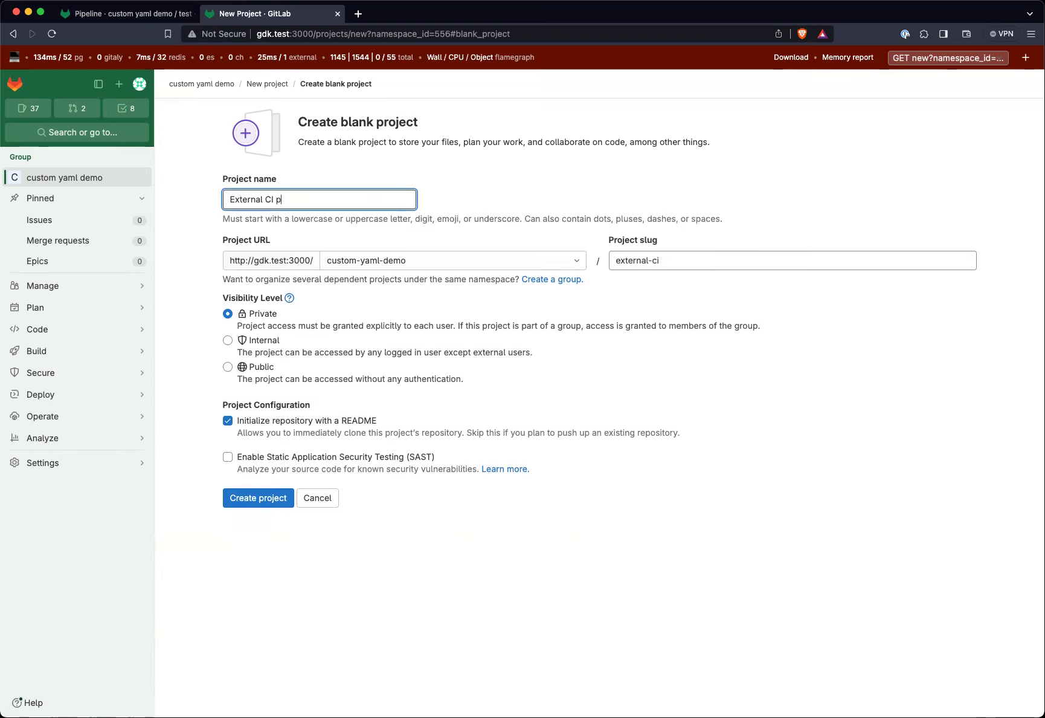
text(roject)
click(256, 497)
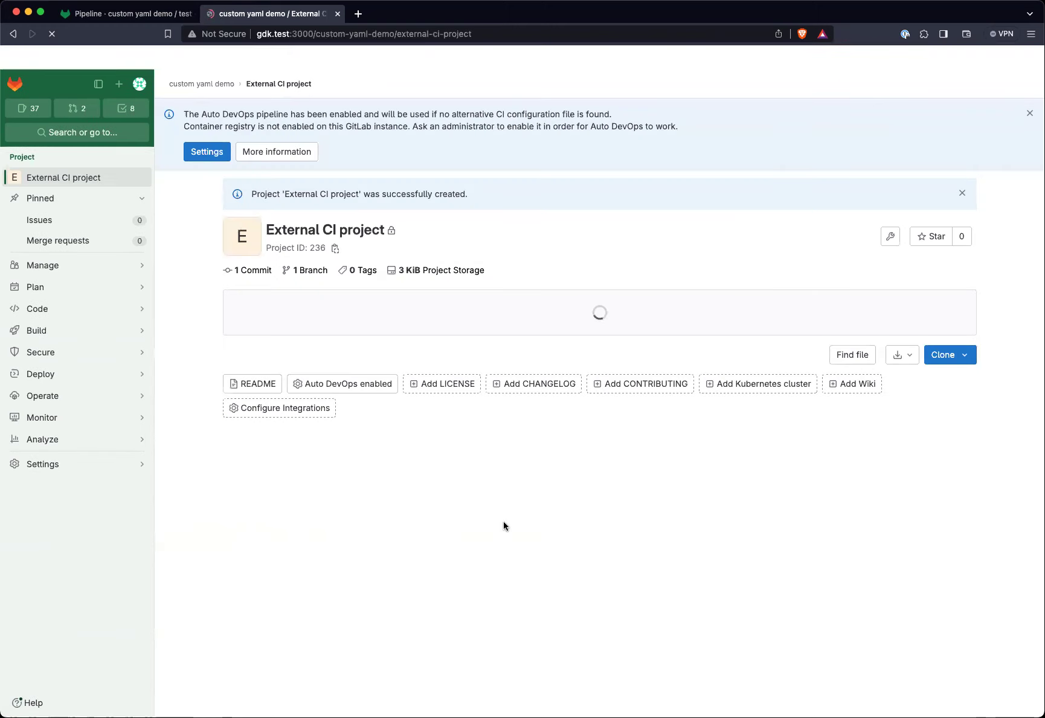
Start a new file named security_policy_ci.yaml on the main branch of External CI project.
click(385, 355)
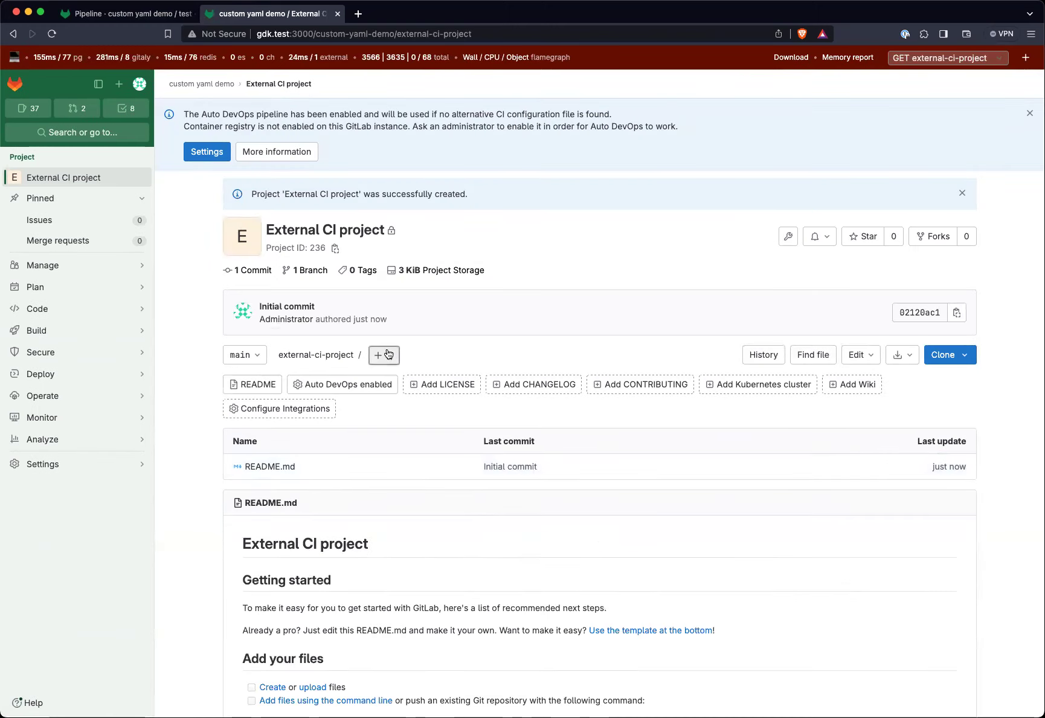
click(393, 404)
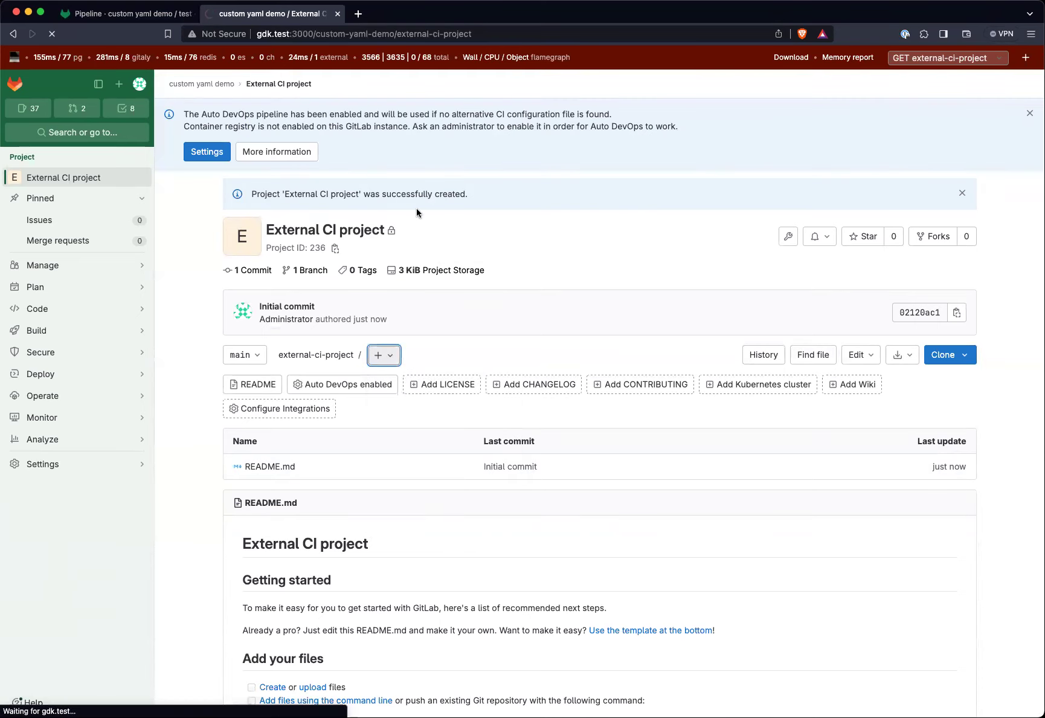
click(338, 161)
text(security_policy_ci.yaml)
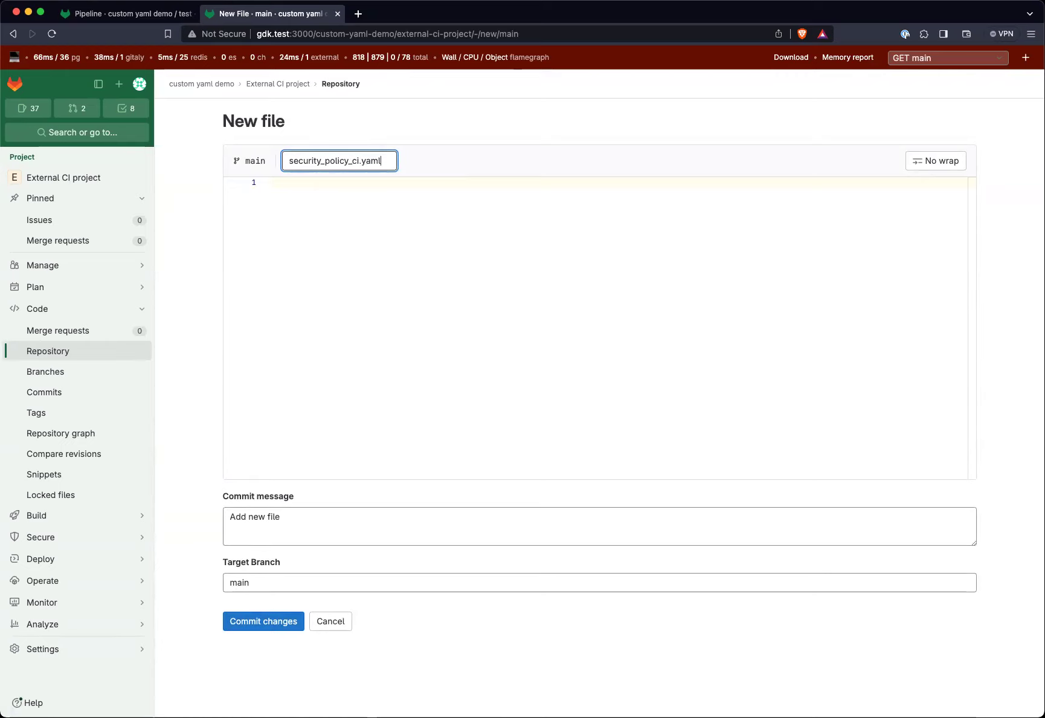
click(287, 273)
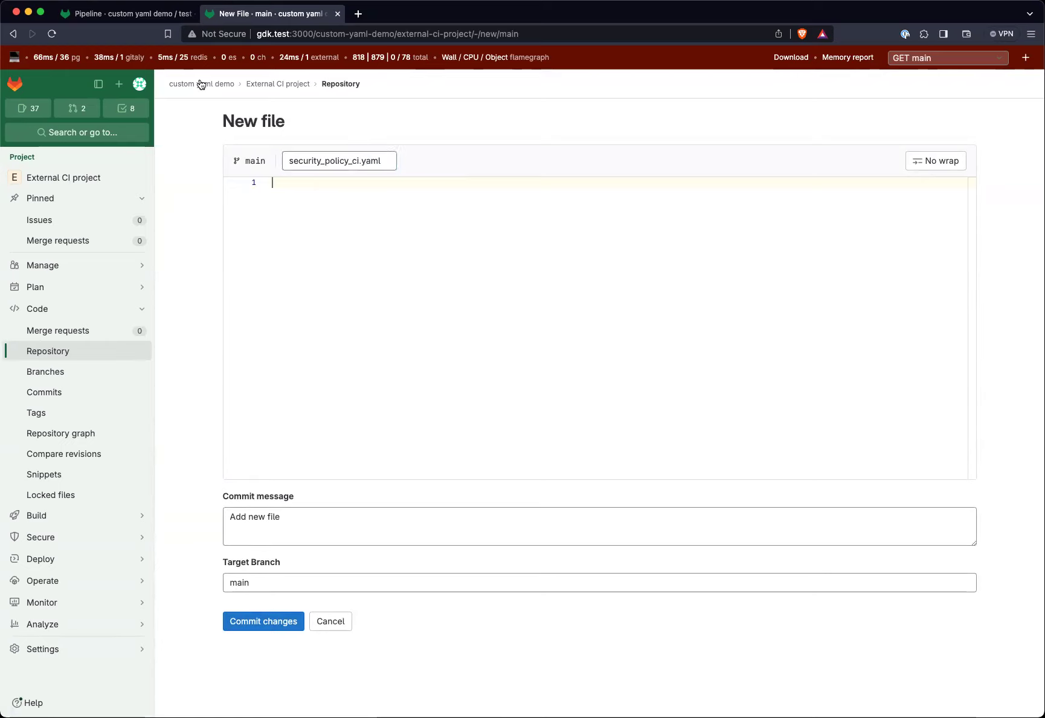
Copy the test custom yaml policy's YAML from the security policy CI job to its end and paste it into security_policy_ci.yaml.
click(144, 20)
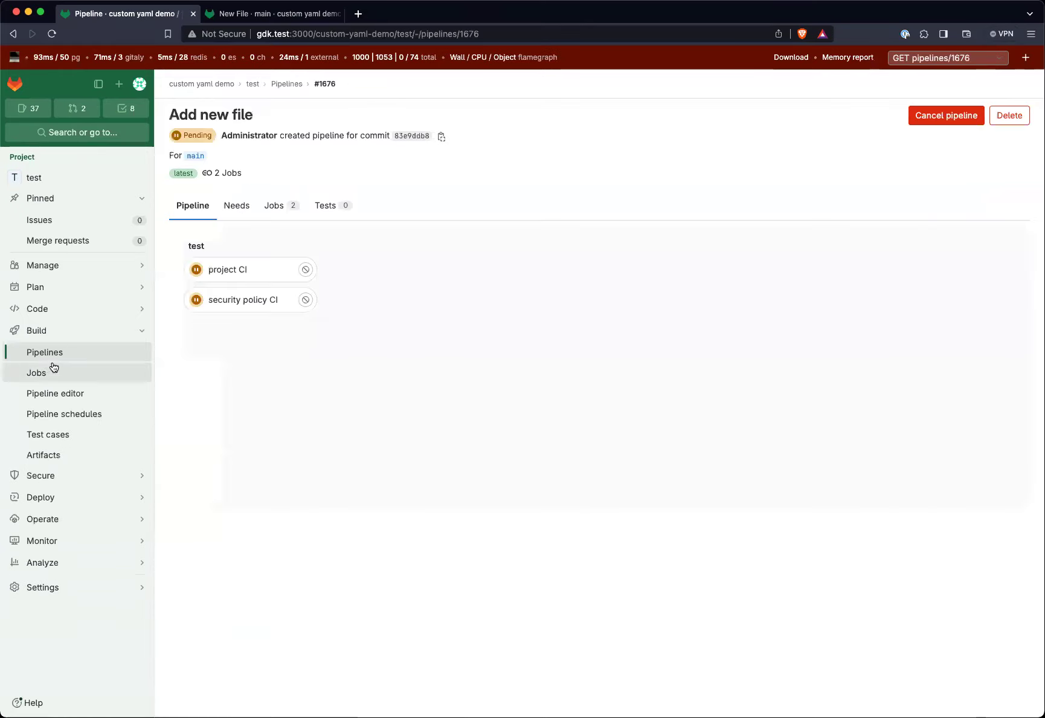
mouse_move(78, 475)
click(207, 581)
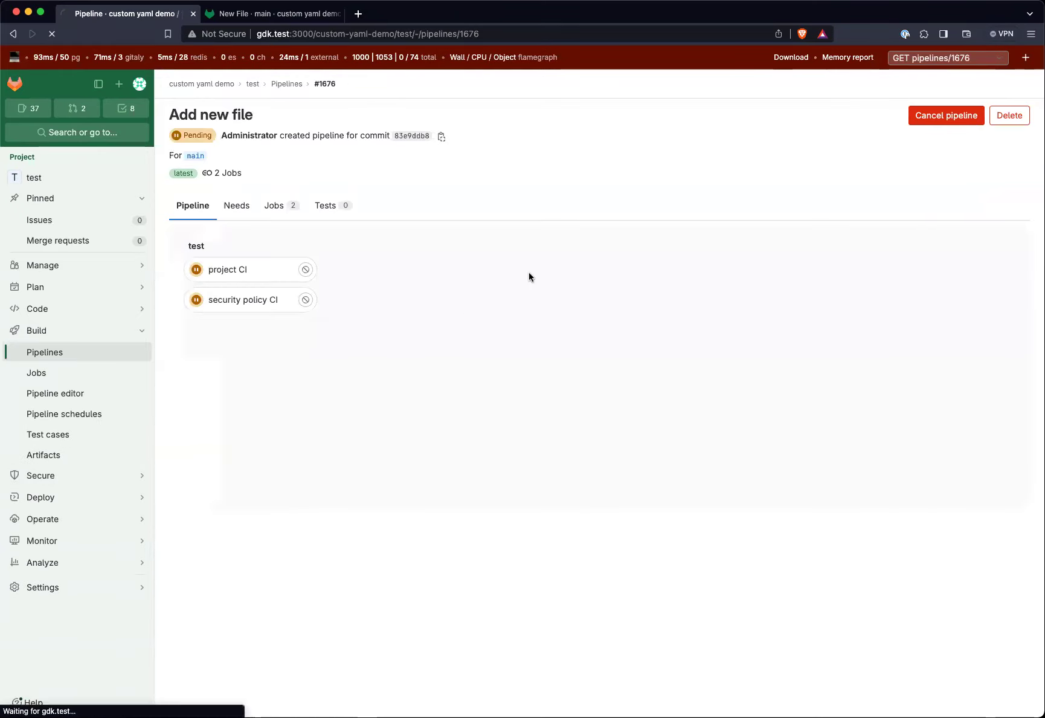
click(527, 275)
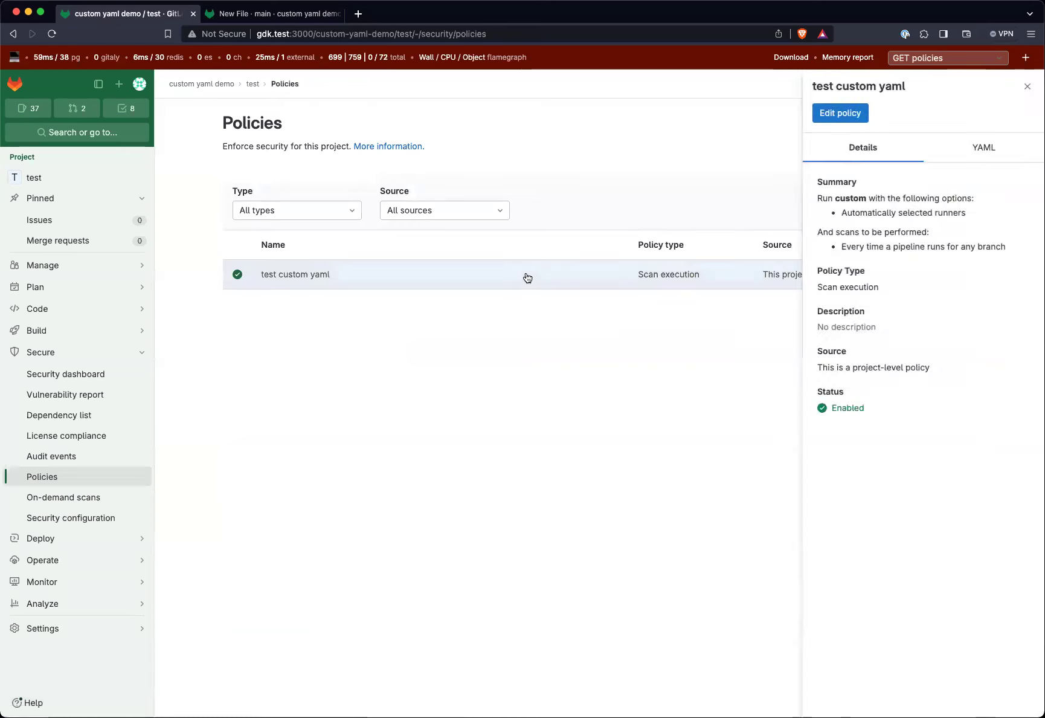
click(967, 149)
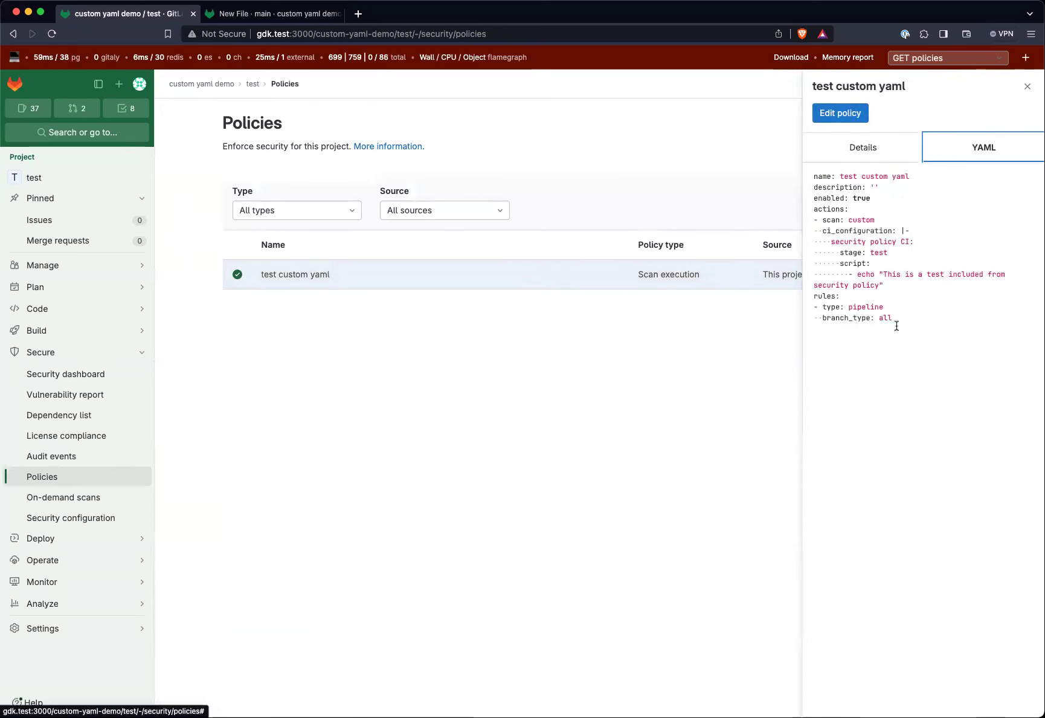
drag(897, 317, 791, 248)
key(super+c)
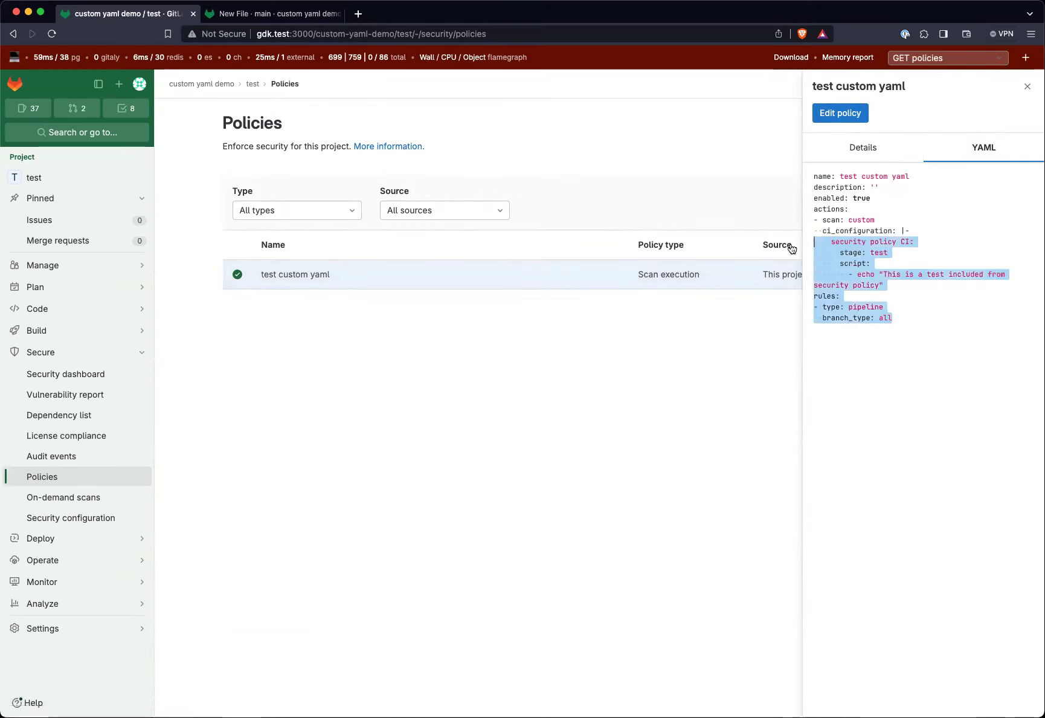
click(302, 13)
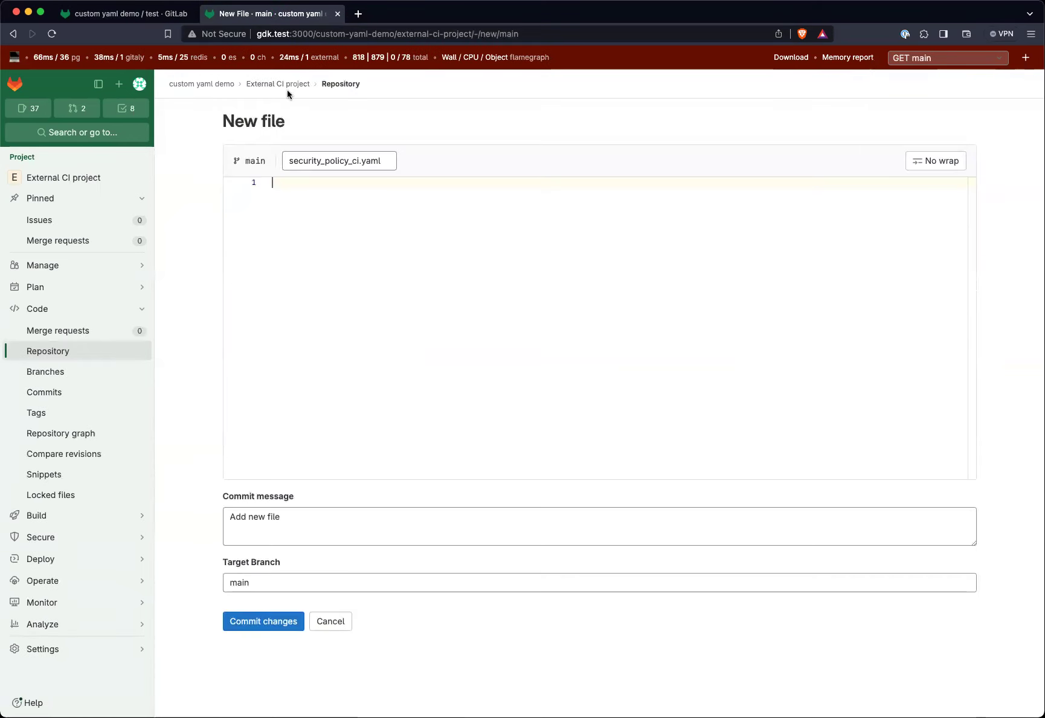
key(super+v)
Fix the pasted job's indentation, aligning the stage and script keys one level under security policy CI.
key(BackSpace)
key(BackSpace)
click(290, 192)
key(BackSpace)
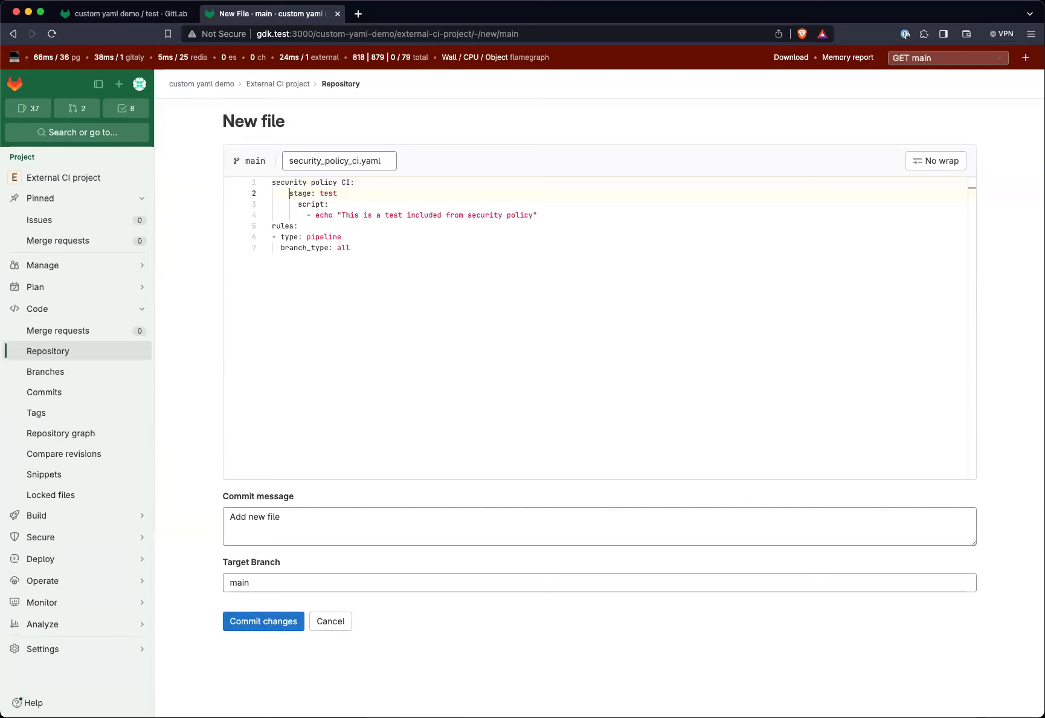
click(298, 205)
key(BackSpace)
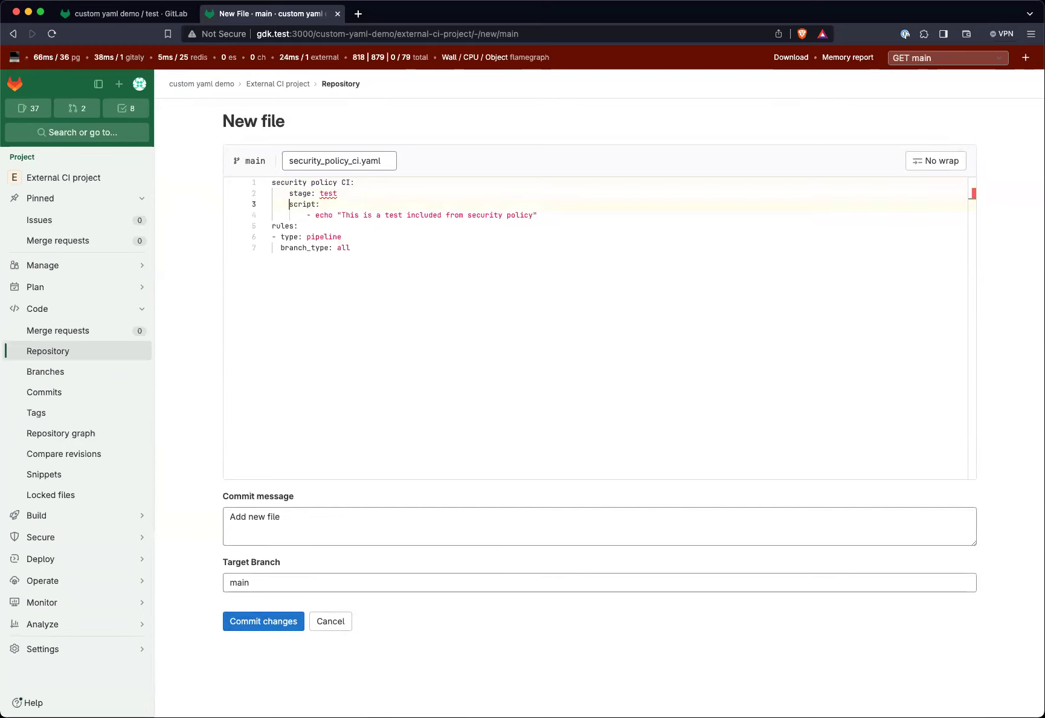
click(308, 215)
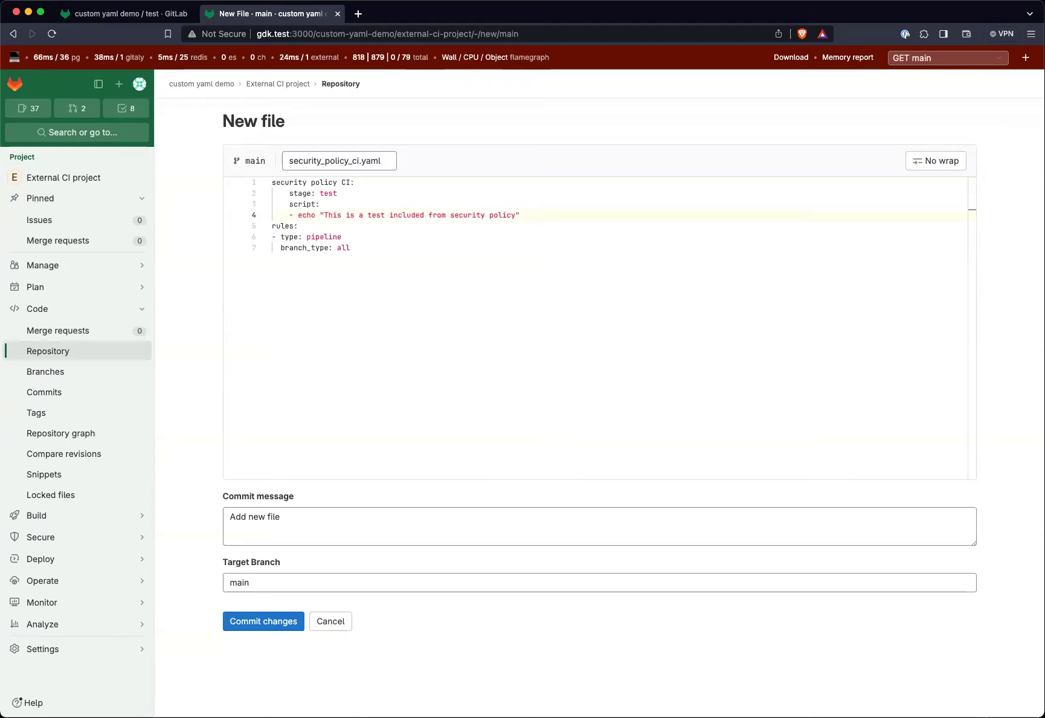
Remove the rules block below the security policy CI job and commit security_policy_ci.yaml to main.
drag(359, 252, 226, 231)
key(BackSpace)
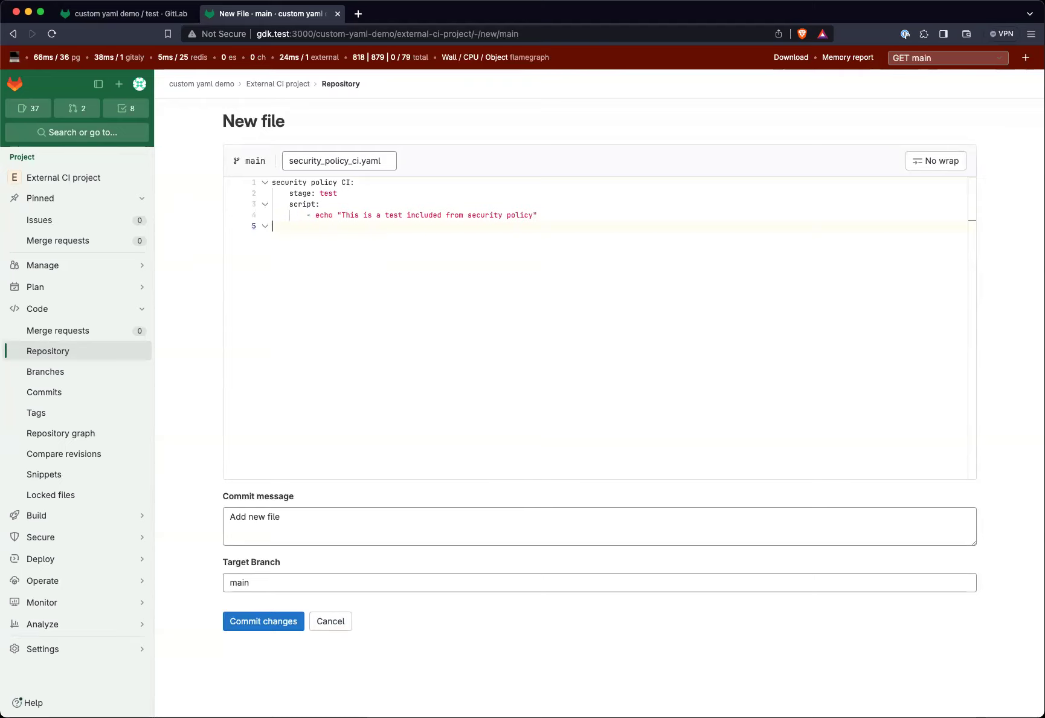
key(BackSpace)
click(273, 182)
key(alt+shift+Right)
key(alt+shift+Right)
key(alt+shift+Right)
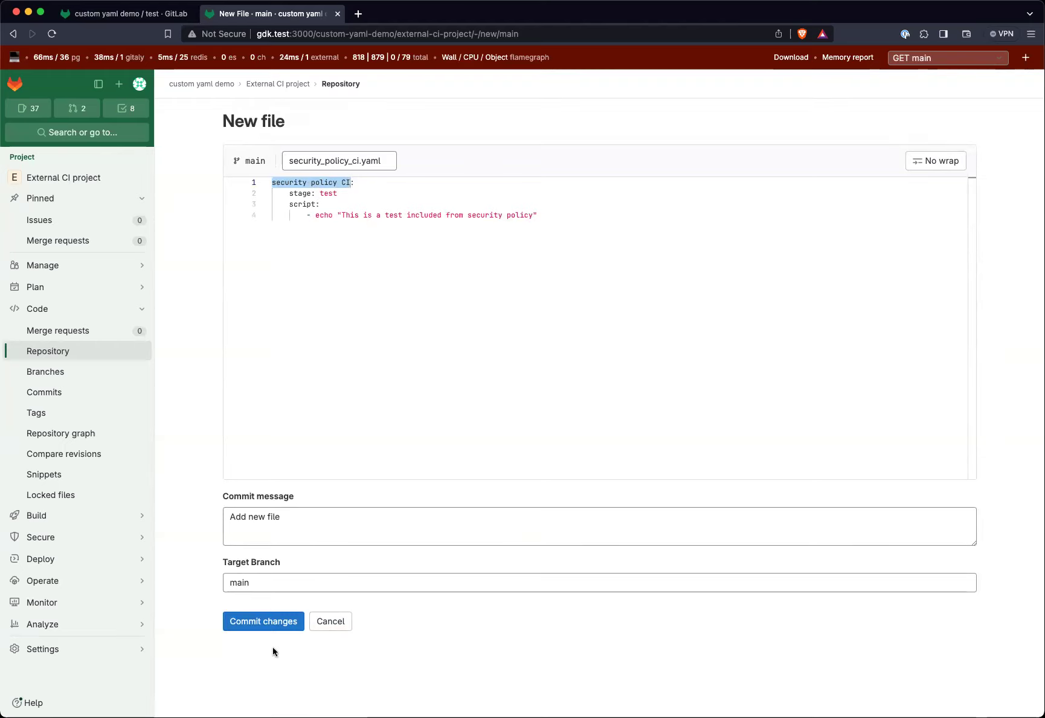
click(284, 622)
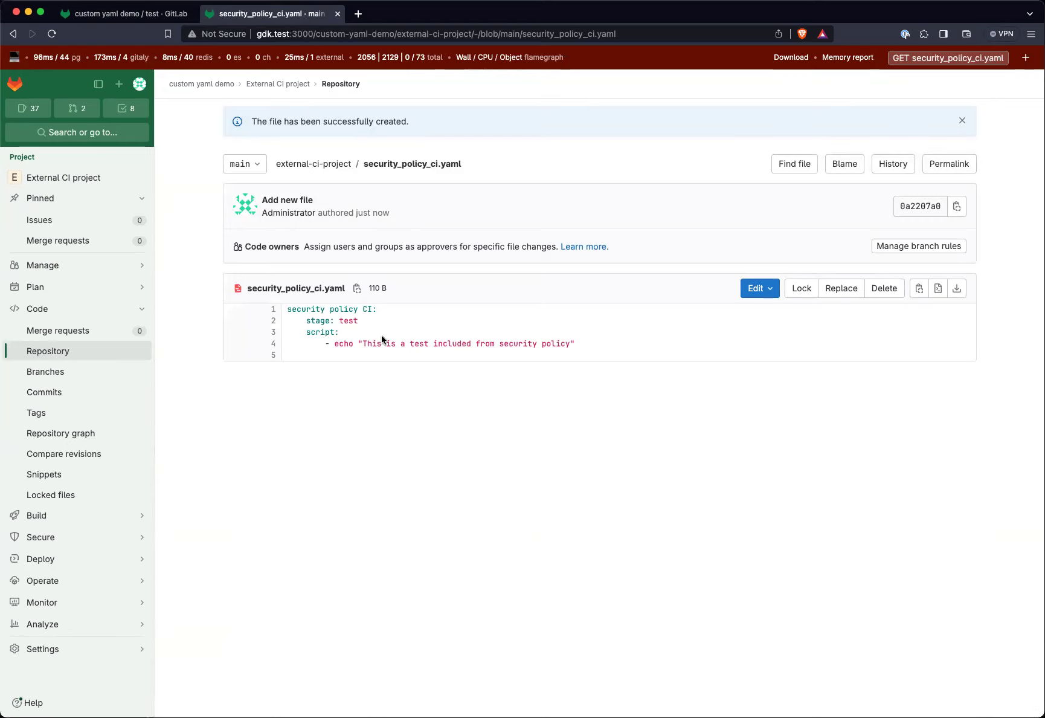
Open the test custom yaml policy for editing as YAML.
click(129, 18)
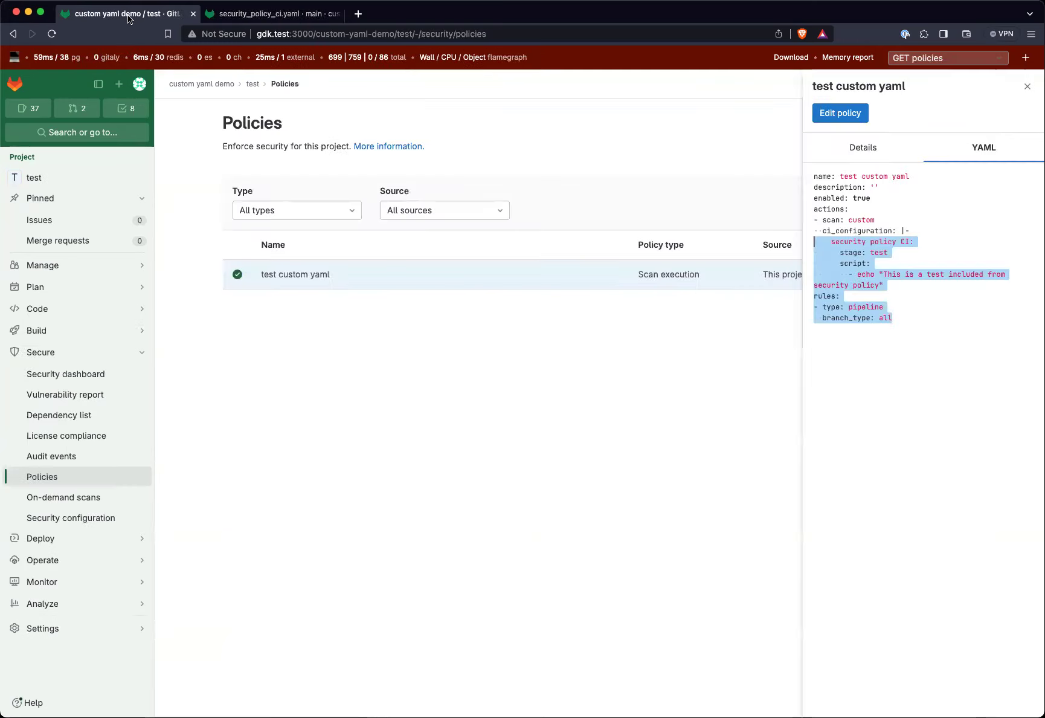
click(863, 113)
click(320, 154)
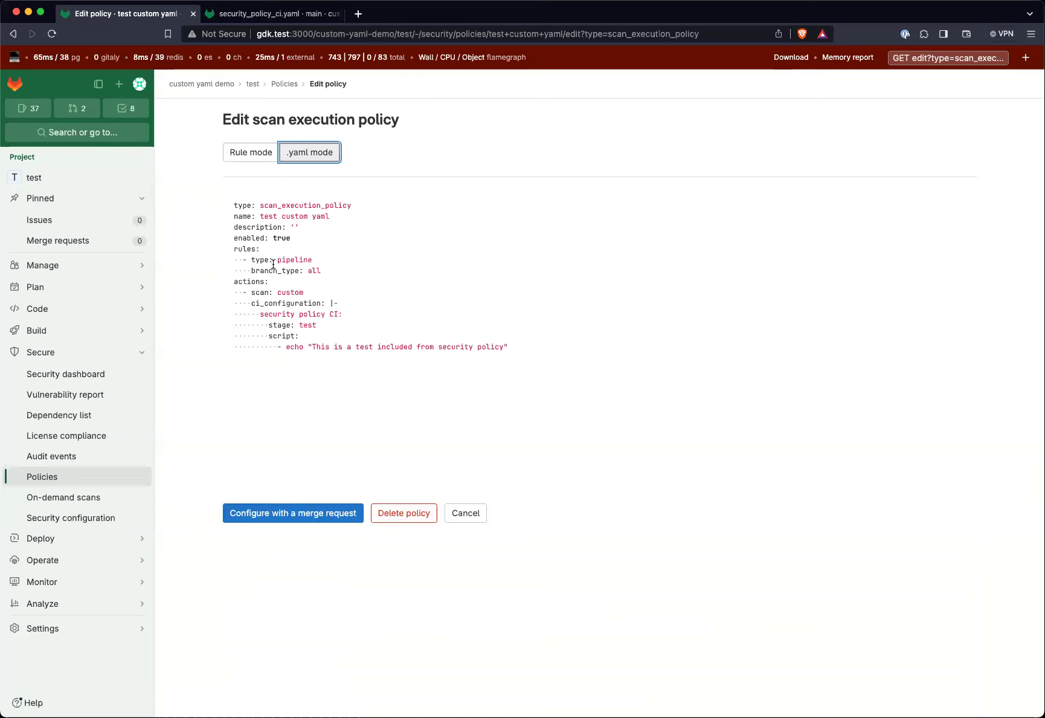
Rename the ci_configuration key to ci_configuration_path and delete the inline security policy CI job beneath it.
double_click(280, 302)
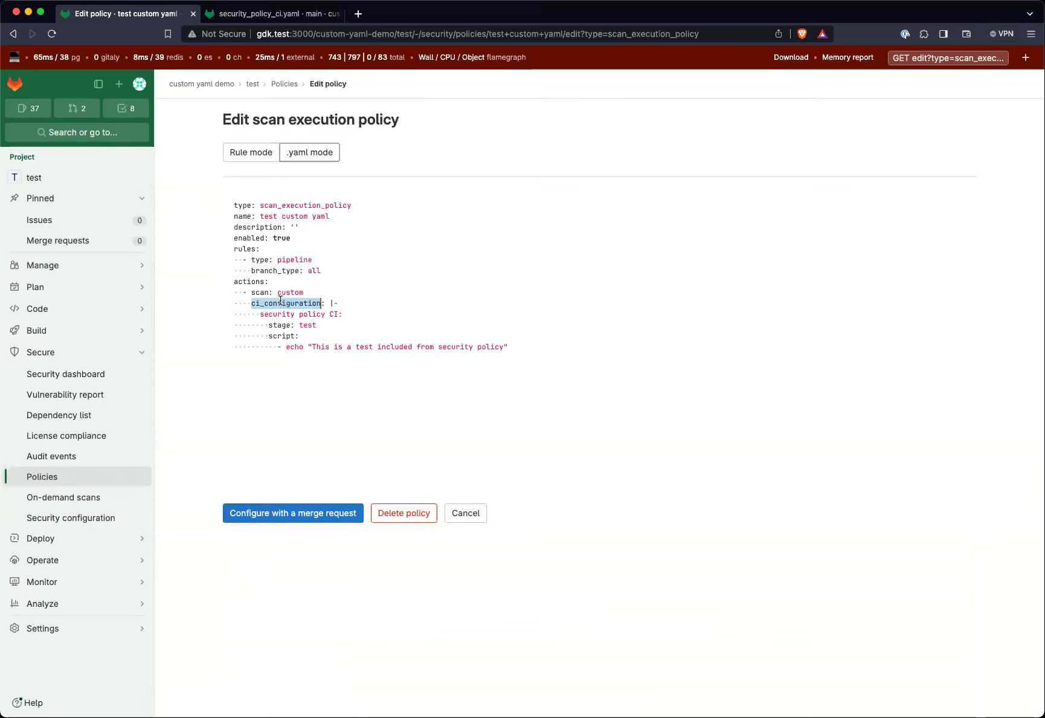
key(super+Tab)
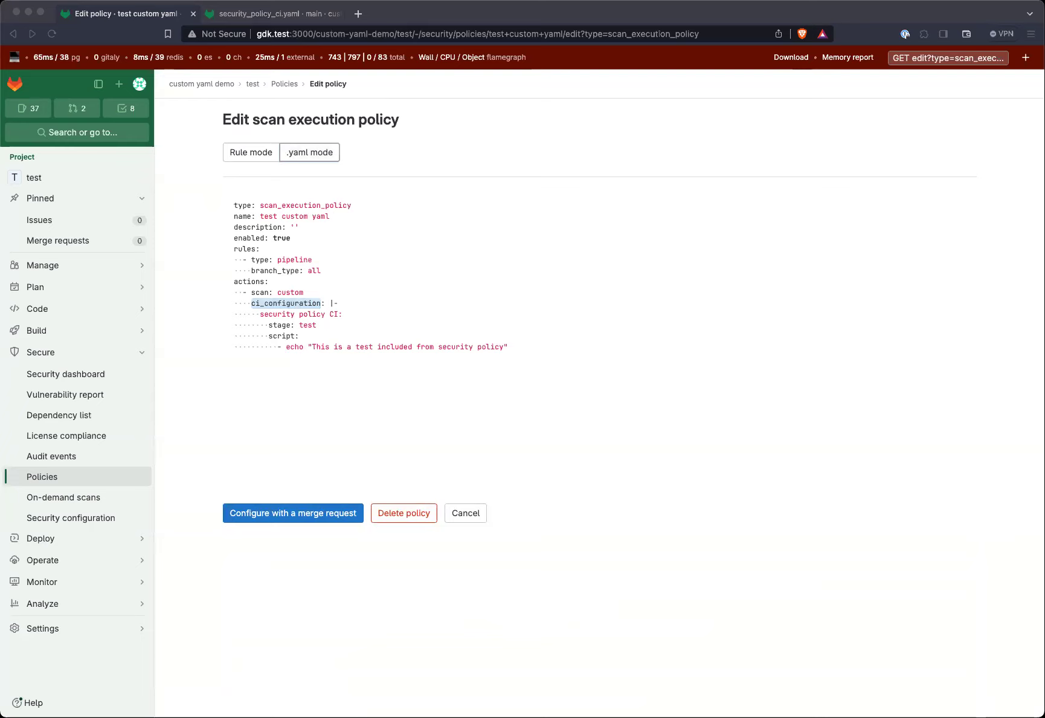
click(273, 295)
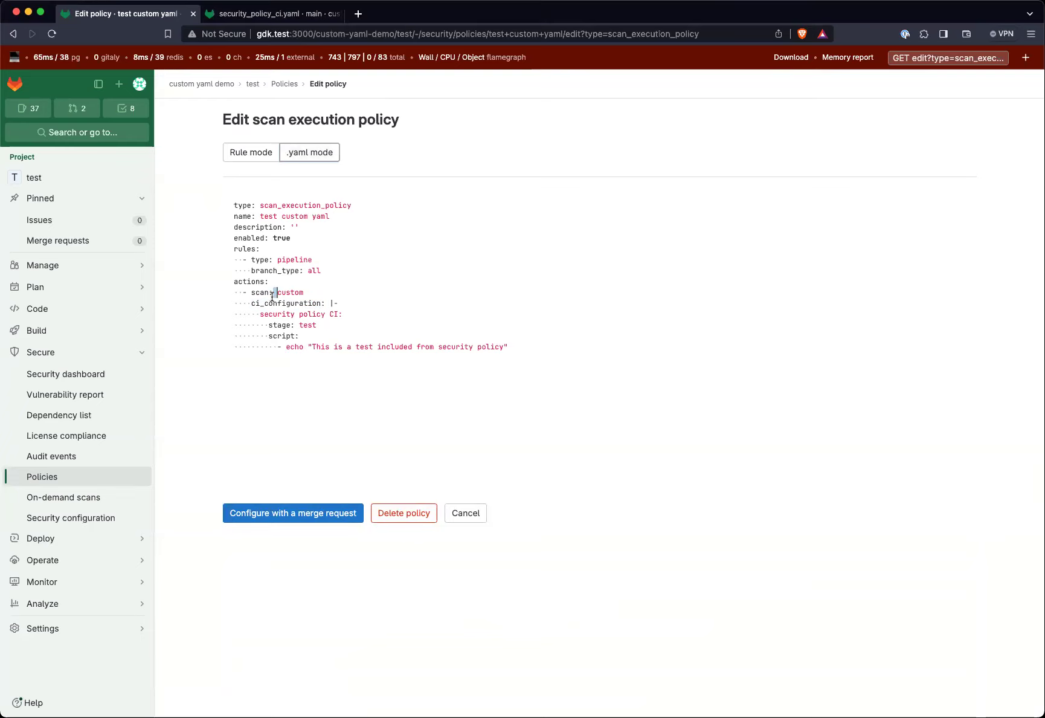
double_click(273, 301)
text(ci_configuration_path)
drag(510, 347, 348, 305)
key(BackSpace)
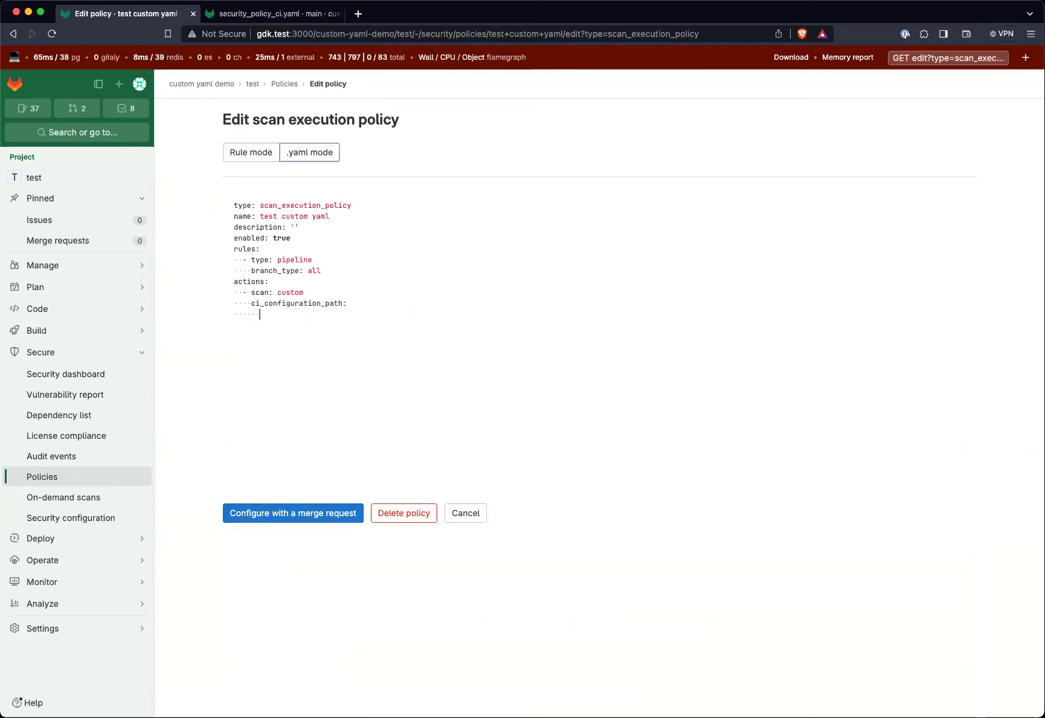
key(Down)
Add a file entry under ci_configuration_path with the value security_policy_ci.yaml, copied from the external file's URL.
key(super+Tab)
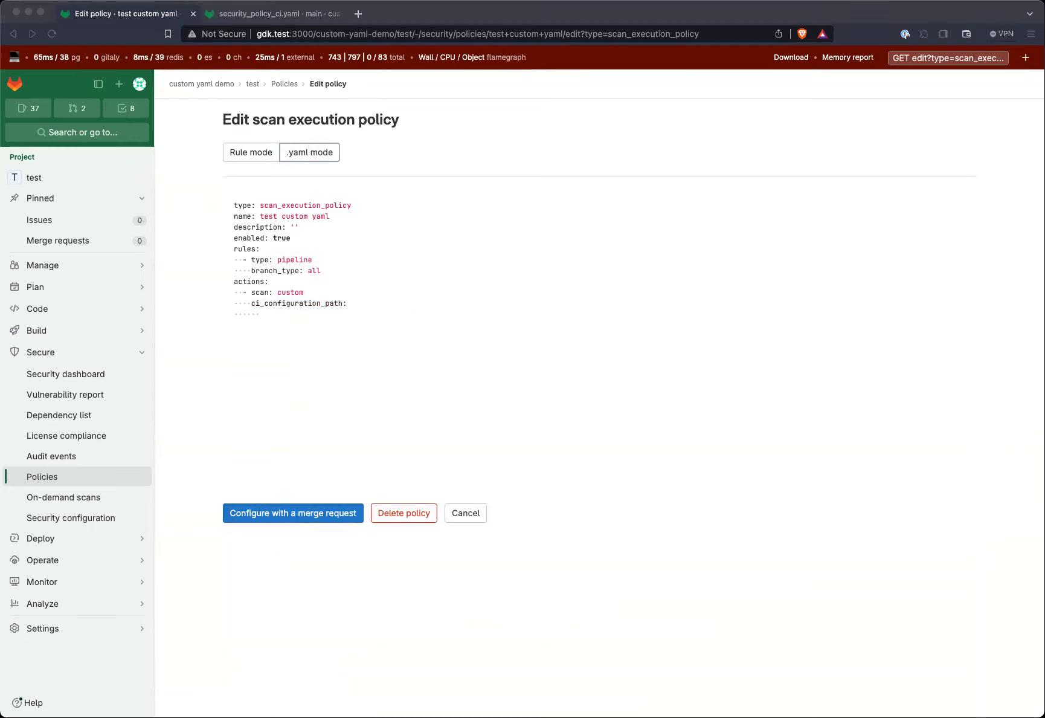
key(super+Tab)
text(file:)
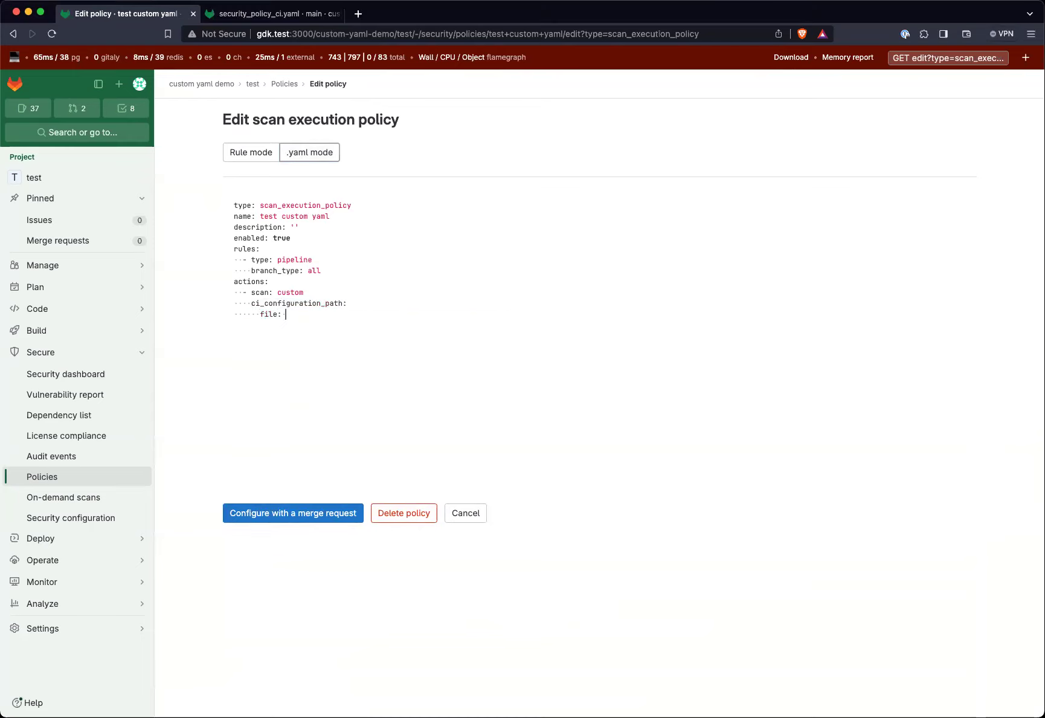
click(259, 15)
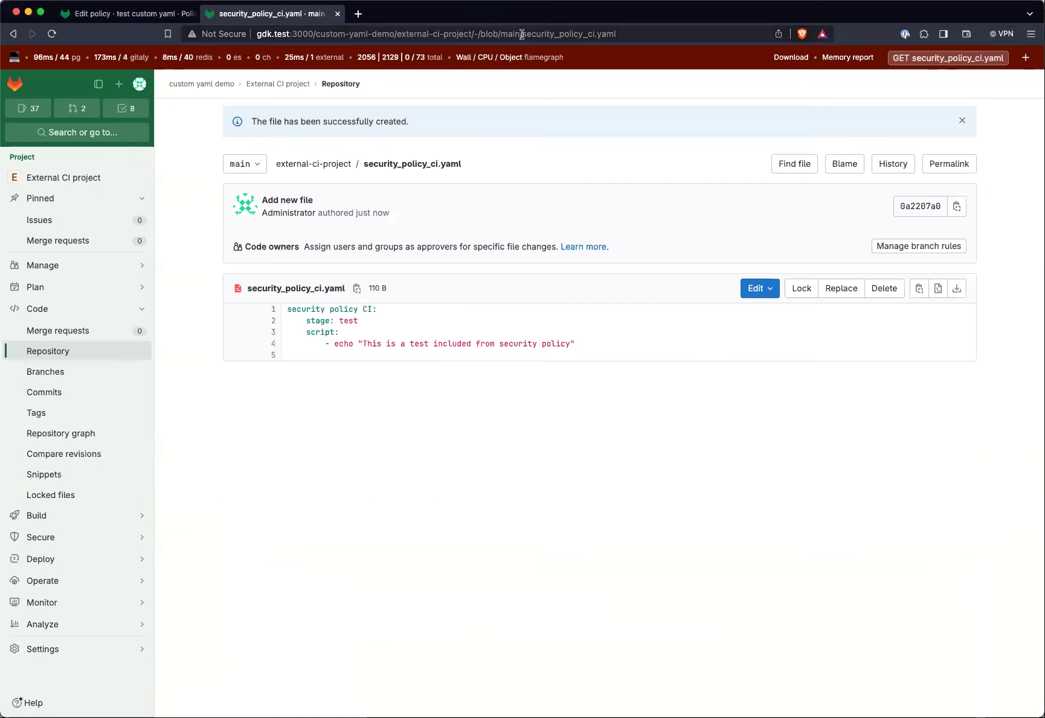
drag(523, 34, 658, 43)
key(ctrl+c)
click(126, 13)
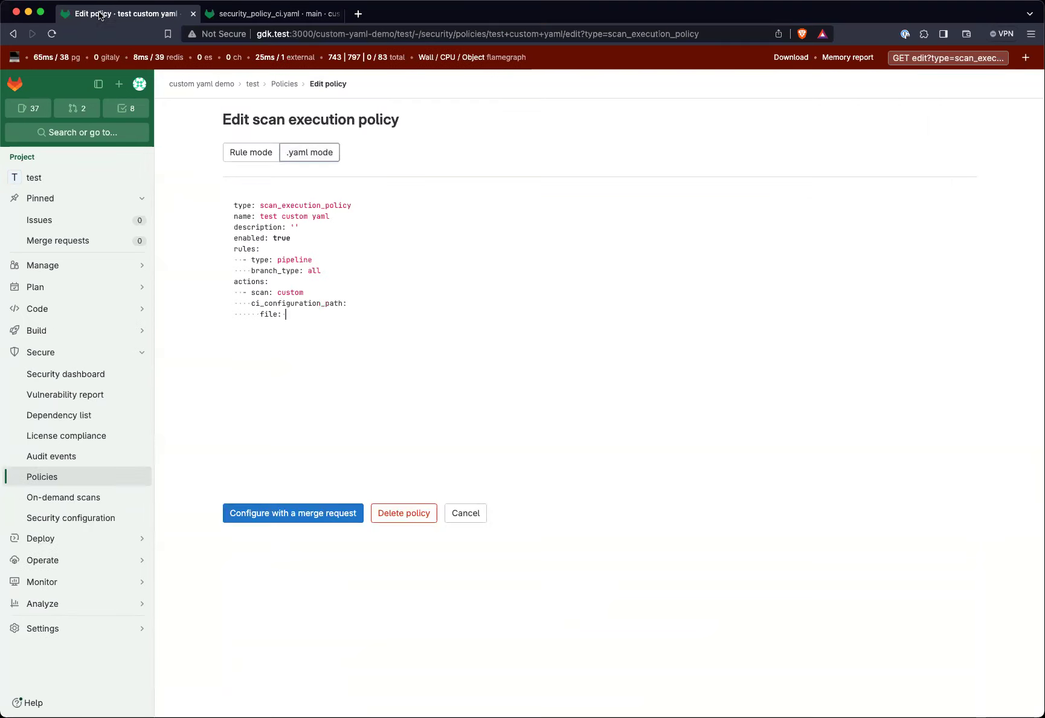
key(ctrl+v)
key(Return)
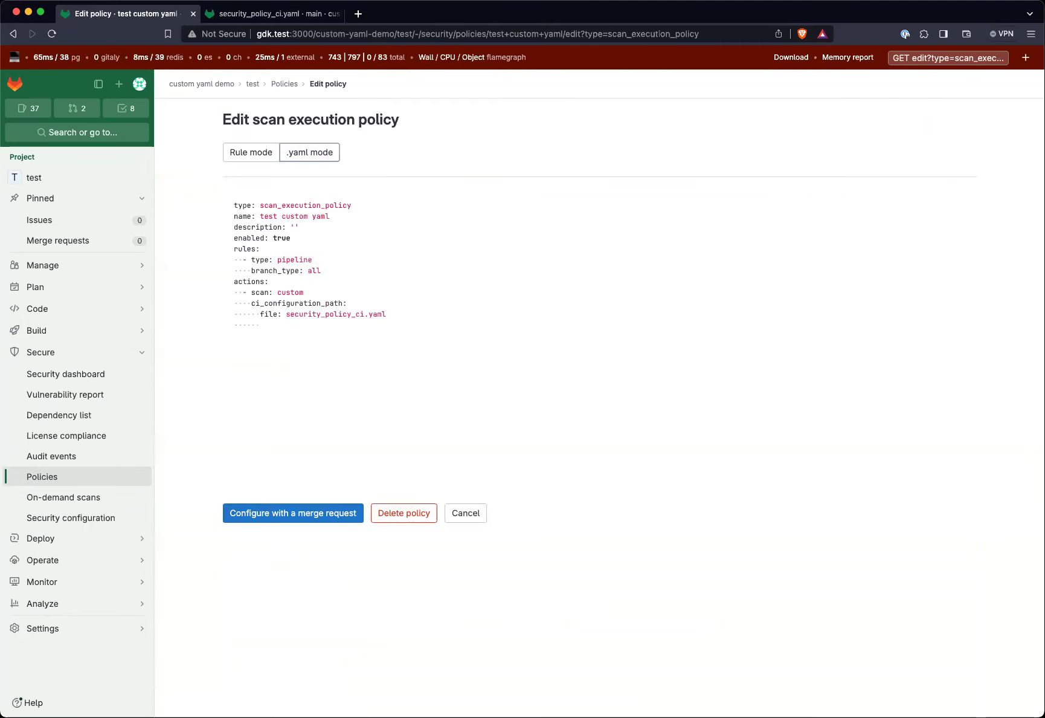
Add a project entry below the file entry with the path custom-yaml-demo/external-ci-project, copied from the external file's URL.
text(project:)
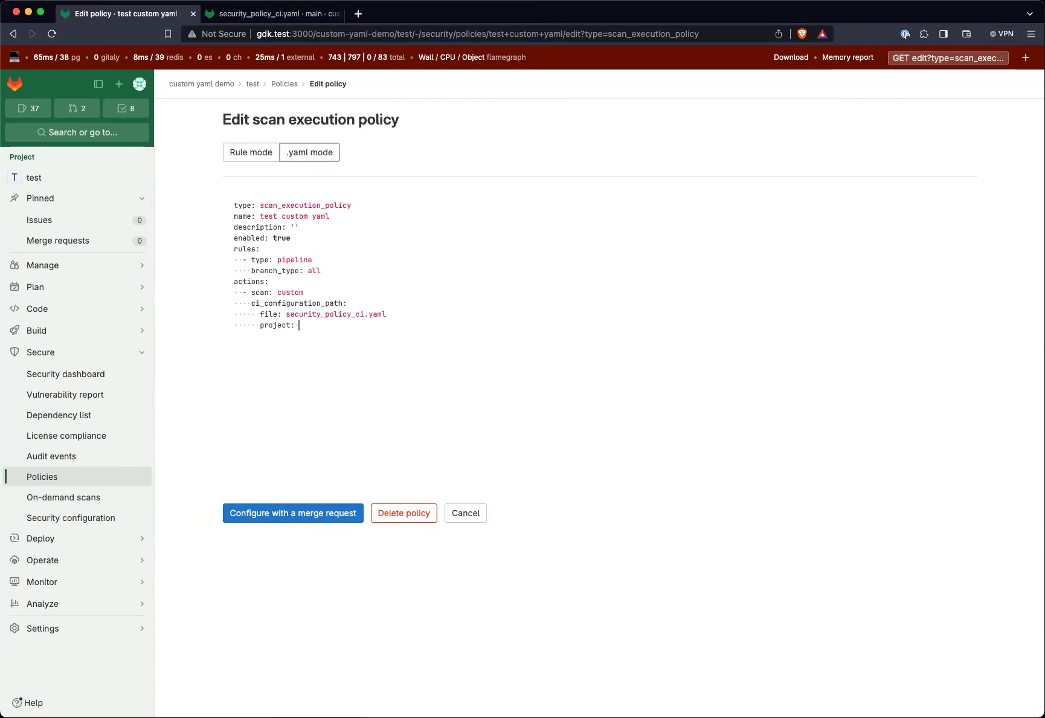
click(272, 14)
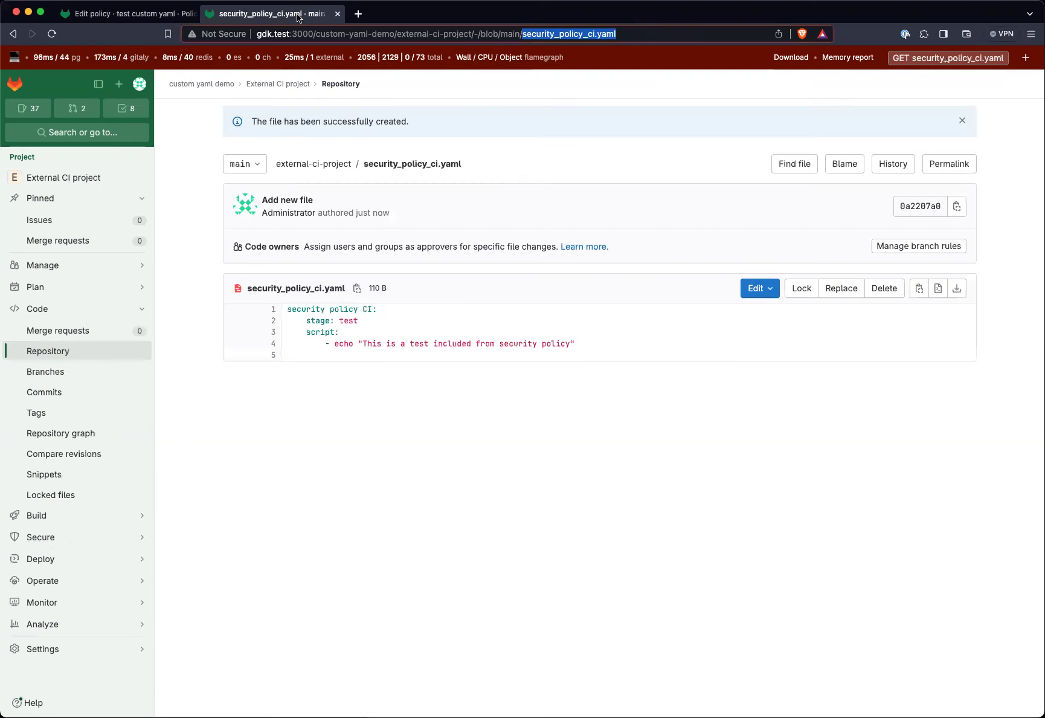
drag(315, 35, 469, 34)
key(super+c)
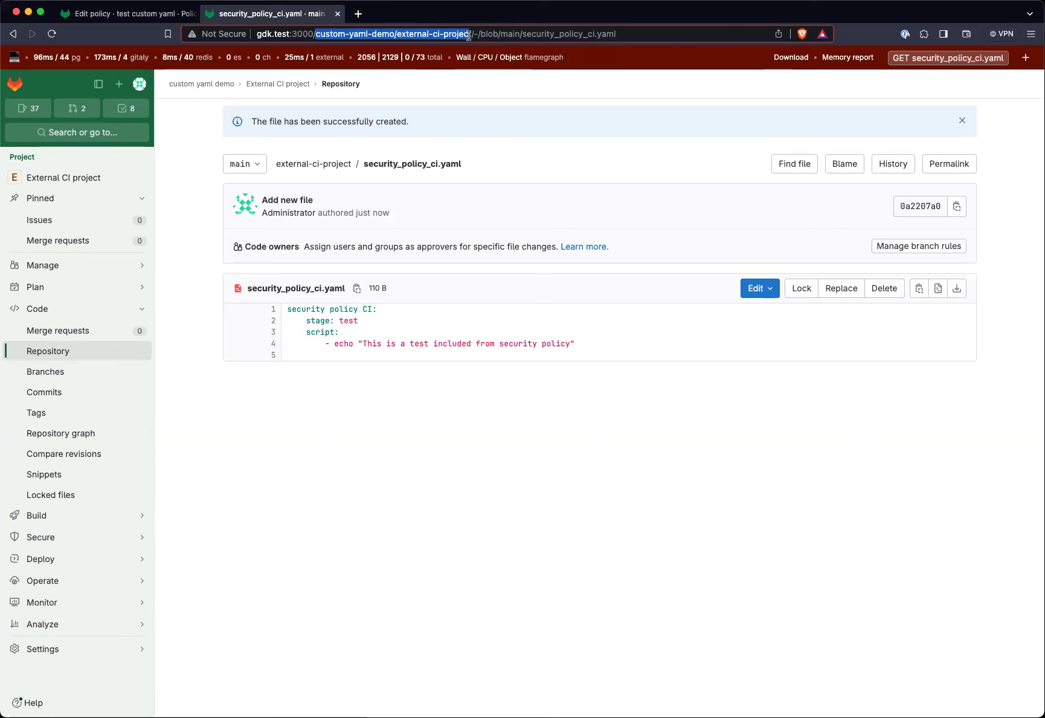
drag(470, 35, 319, 34)
click(127, 13)
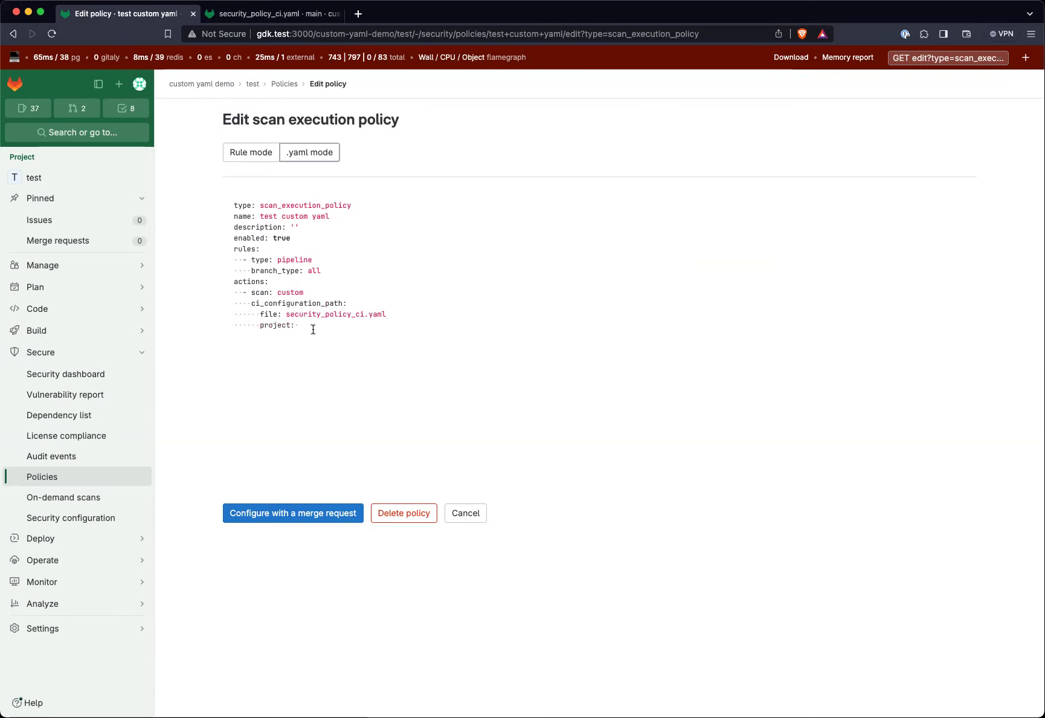
key(super+v)
click(280, 515)
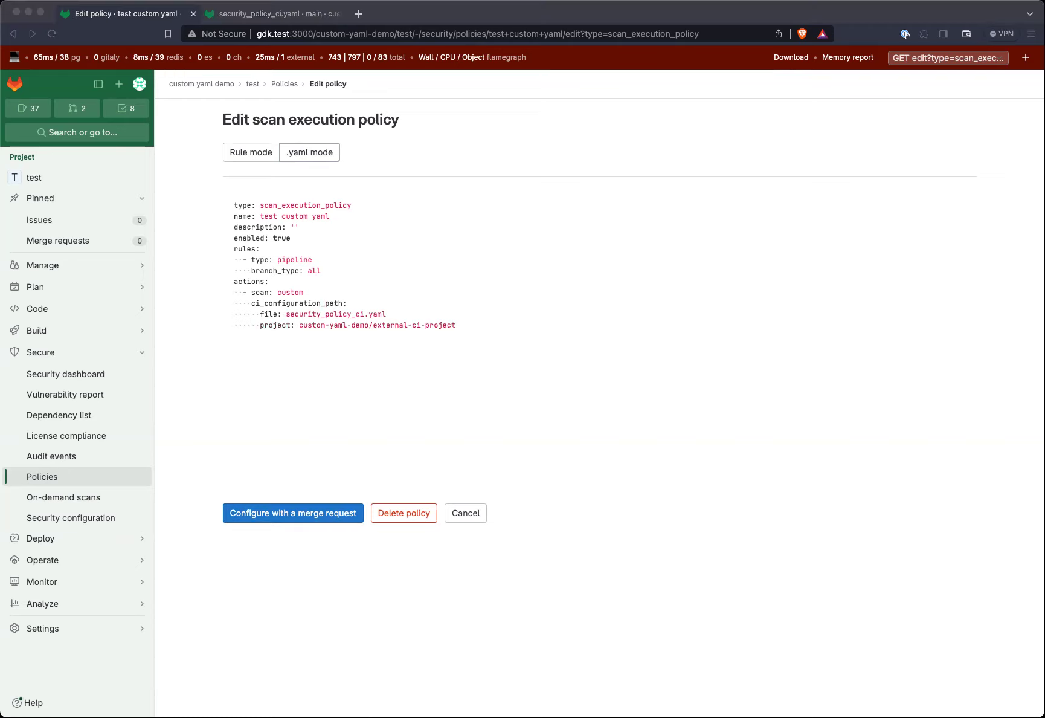
Add a ref: main line below the project entry and delete it again.
click(470, 320)
key(Return)
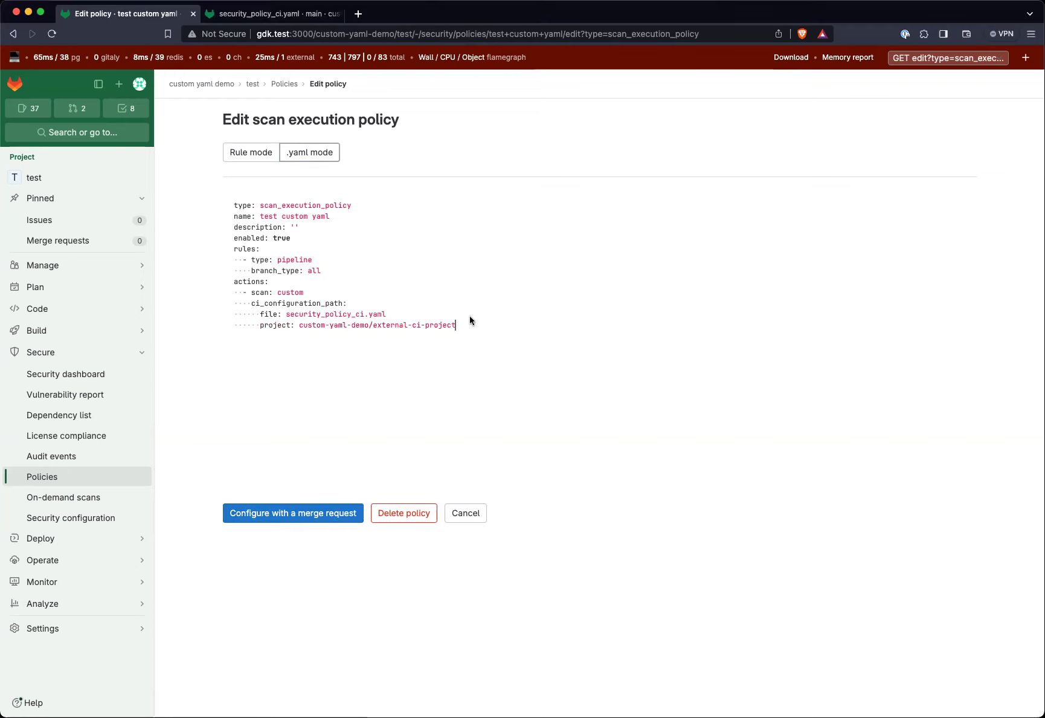
text(ref: main)
drag(300, 336, 187, 330)
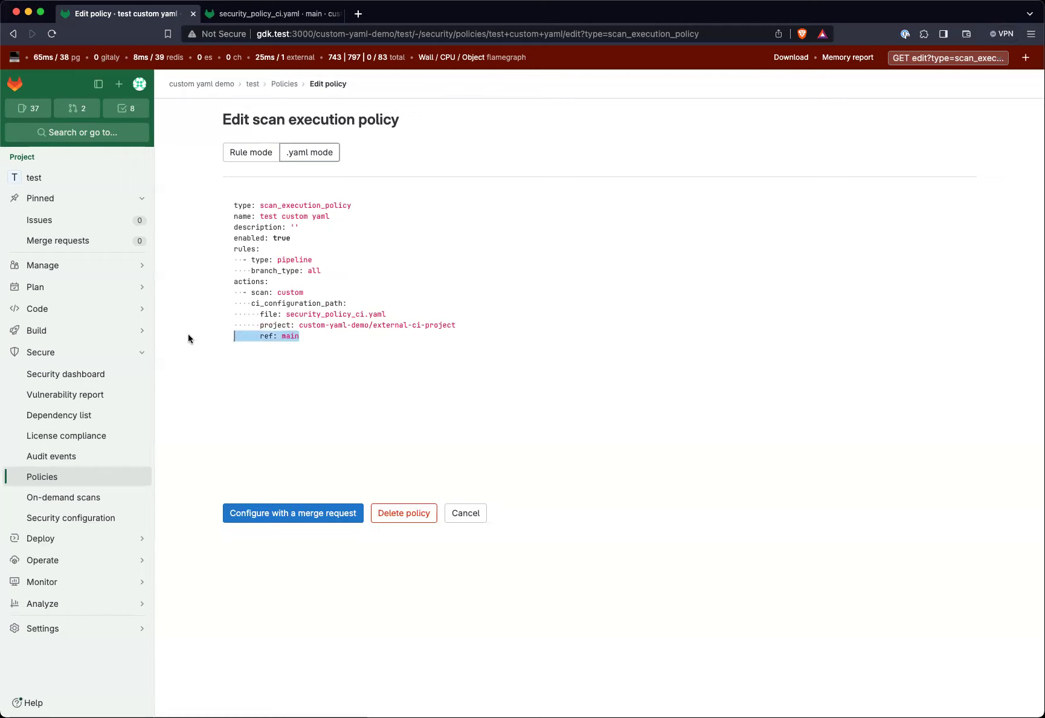
key(BackSpace)
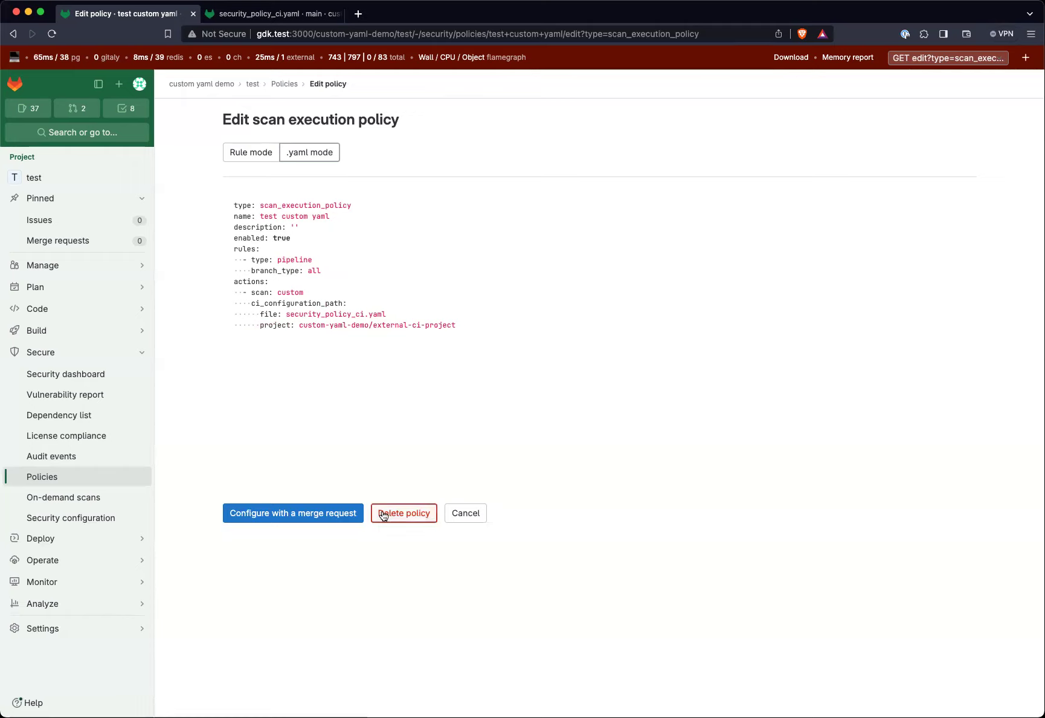
Submit the edited policy as a merge request and merge it into main.
click(305, 518)
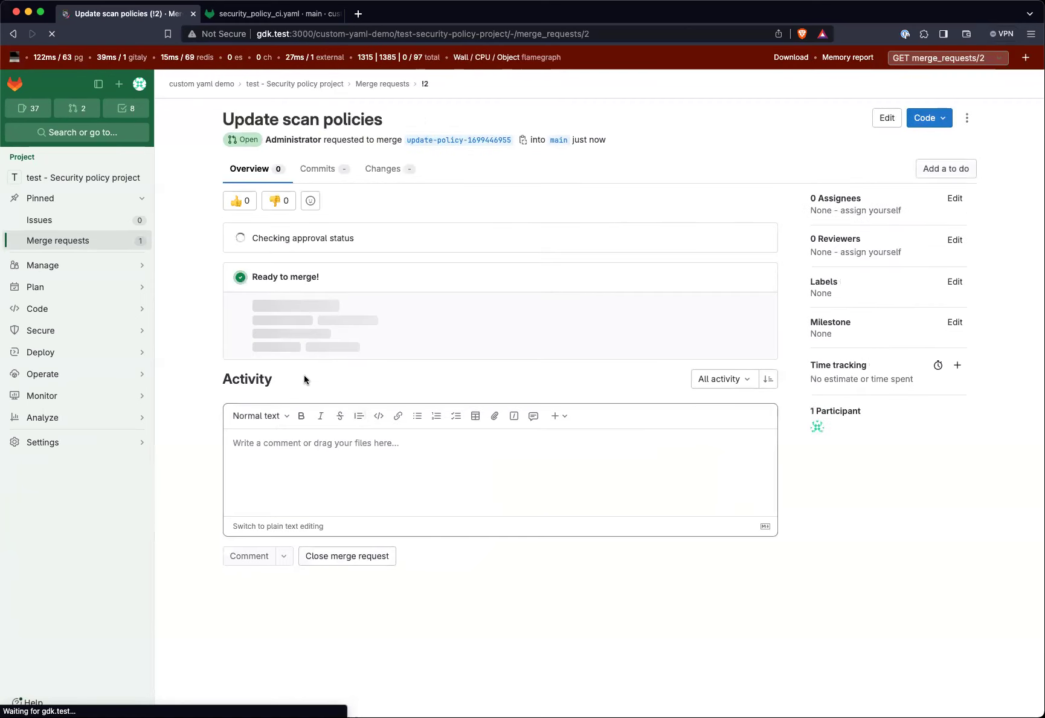
click(278, 339)
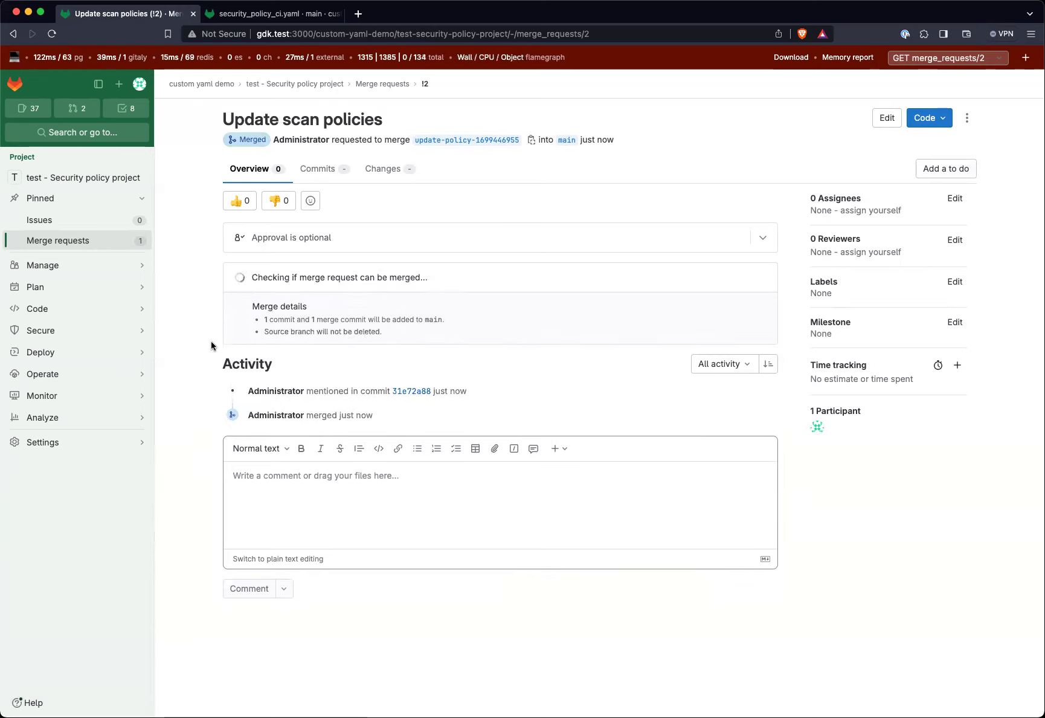
Go to the test project in the custom yaml demo group and run a new pipeline for main.
click(220, 87)
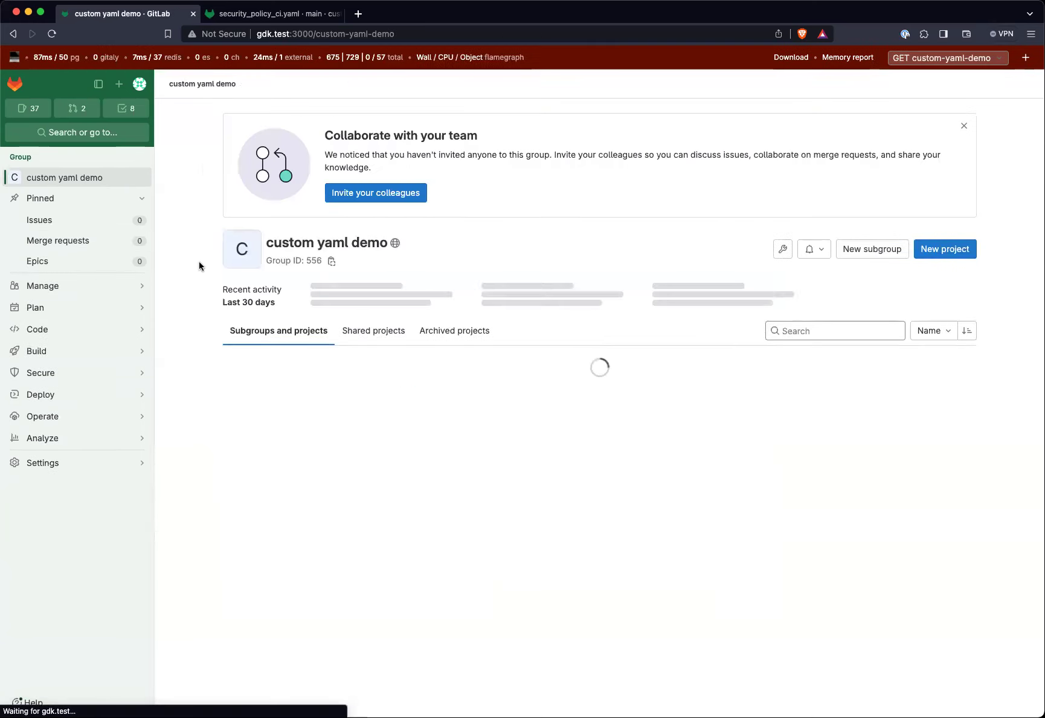
click(282, 398)
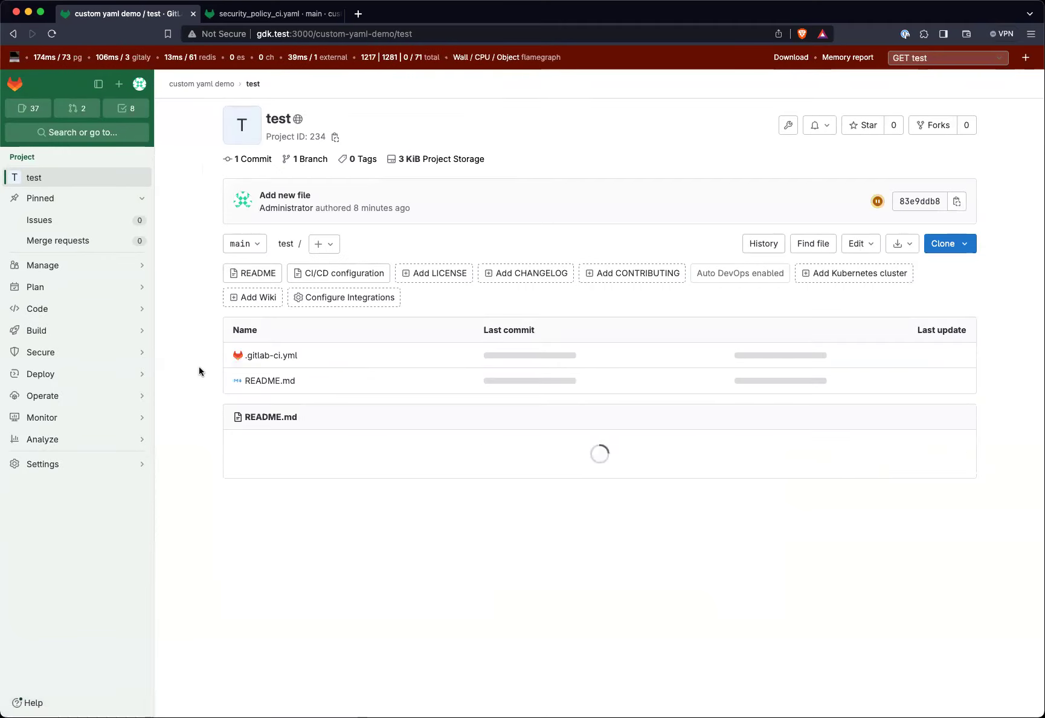
mouse_move(116, 340)
click(211, 334)
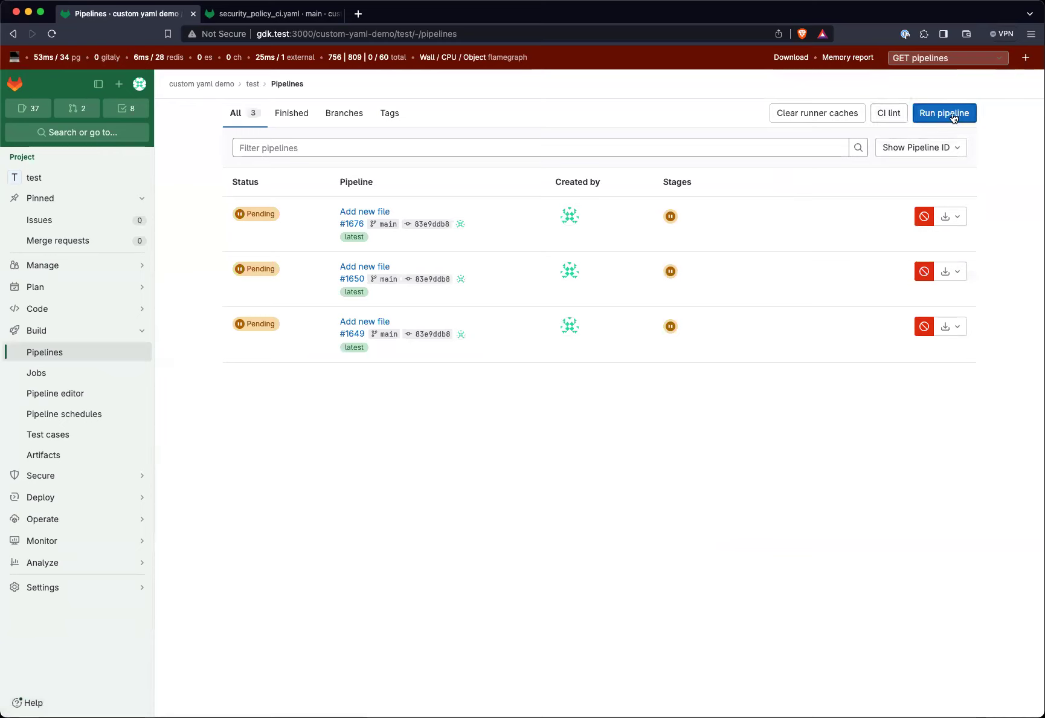
click(954, 115)
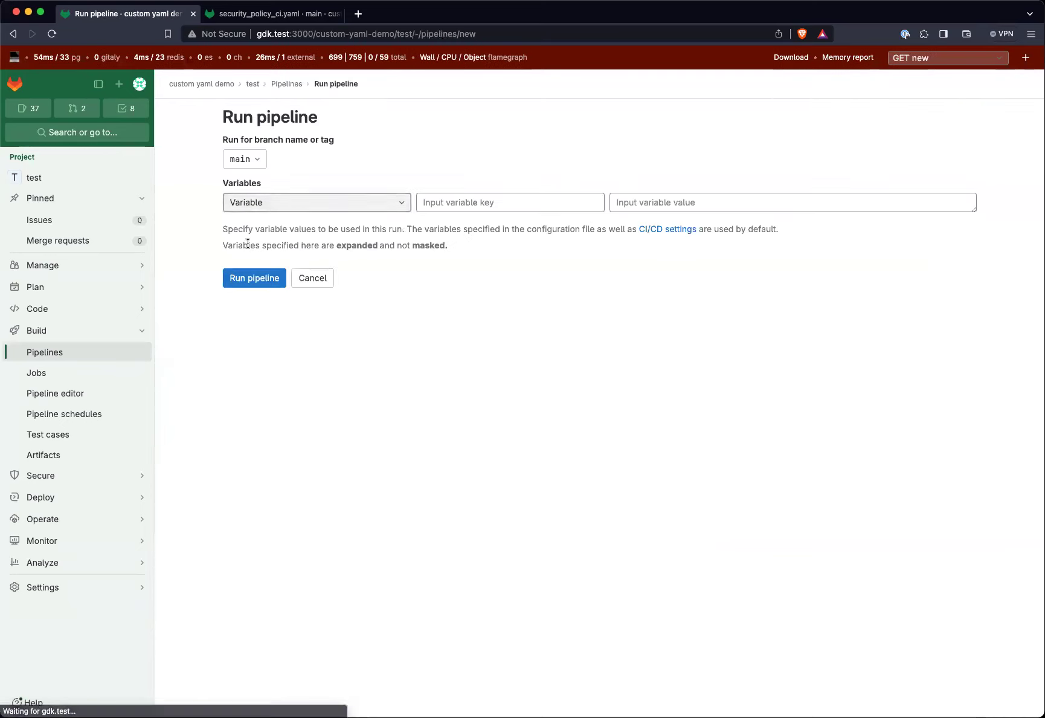
click(248, 281)
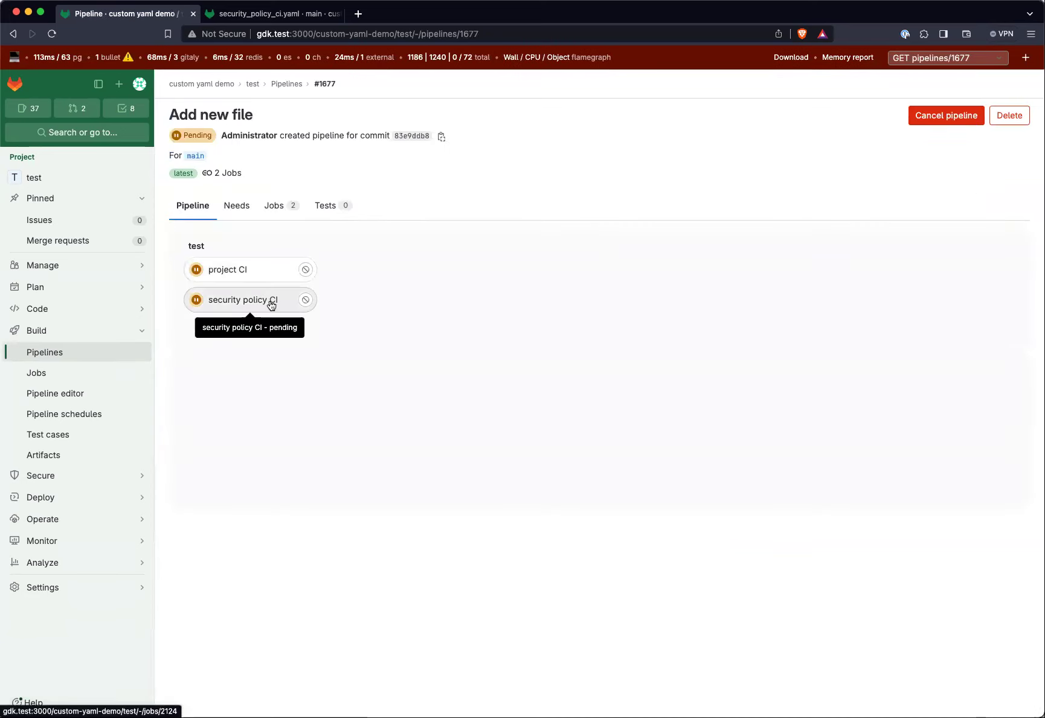
Review the details of the test custom yaml policy in the test project's policy list and close them.
mouse_move(98, 476)
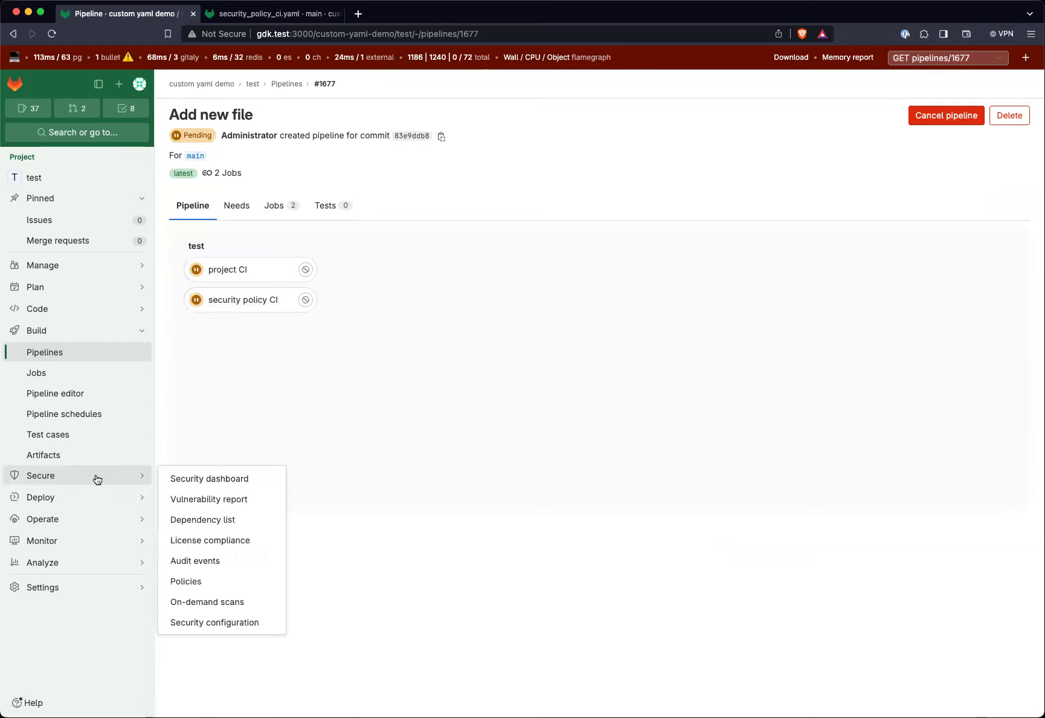
click(211, 581)
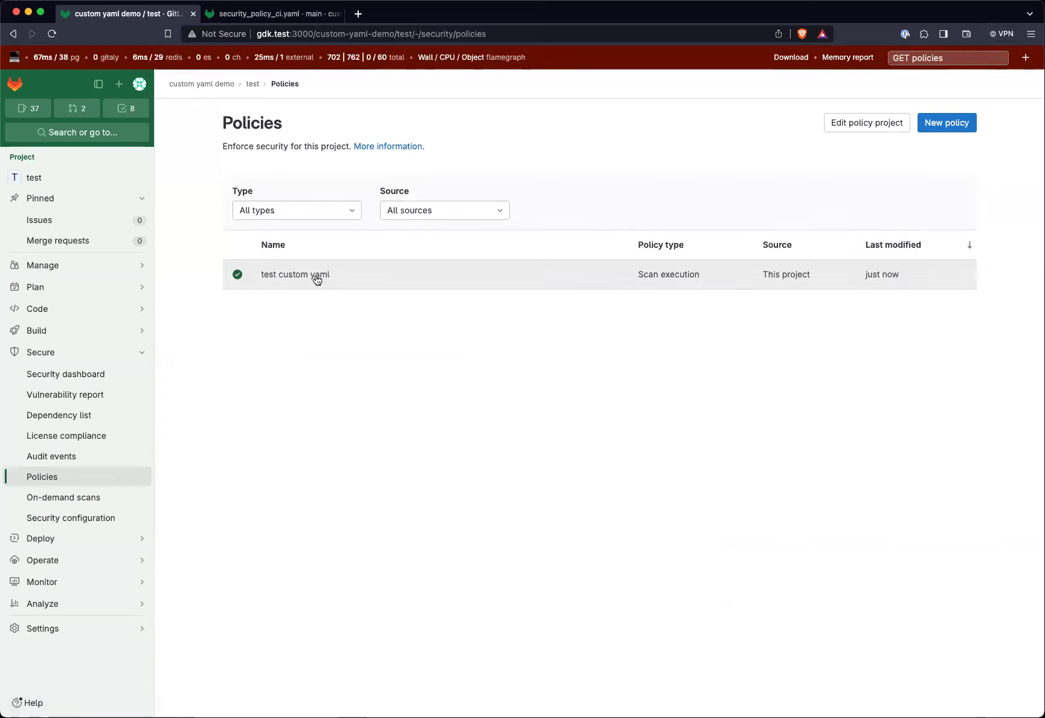
click(357, 281)
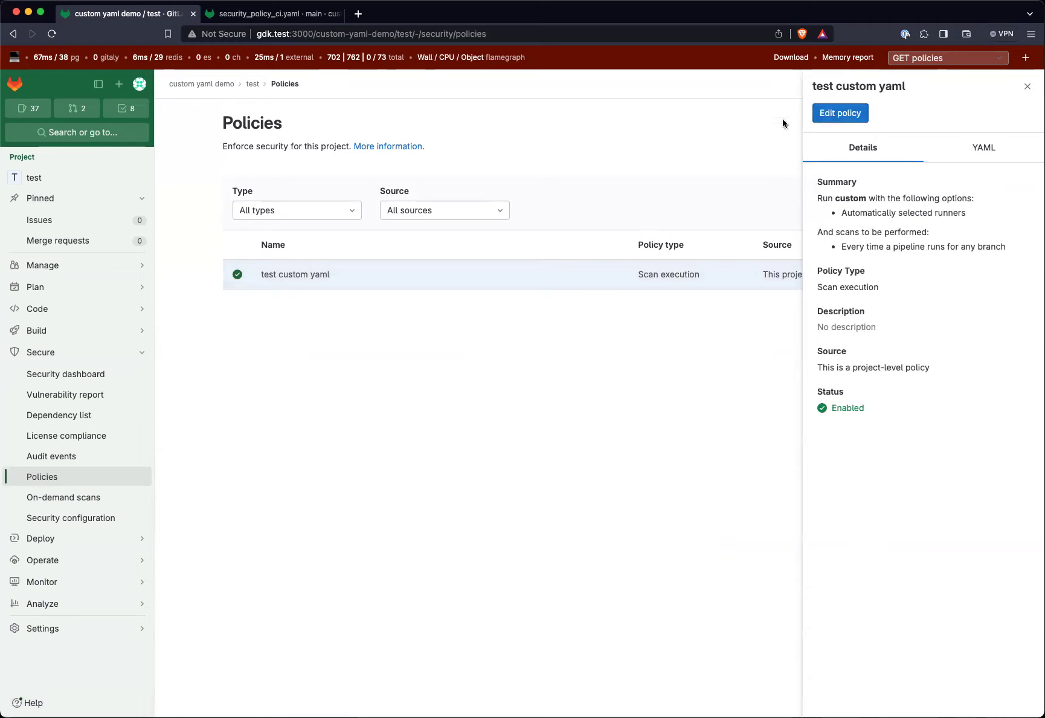
click(1029, 91)
Start a new scan execution policy named "test other policy".
click(963, 124)
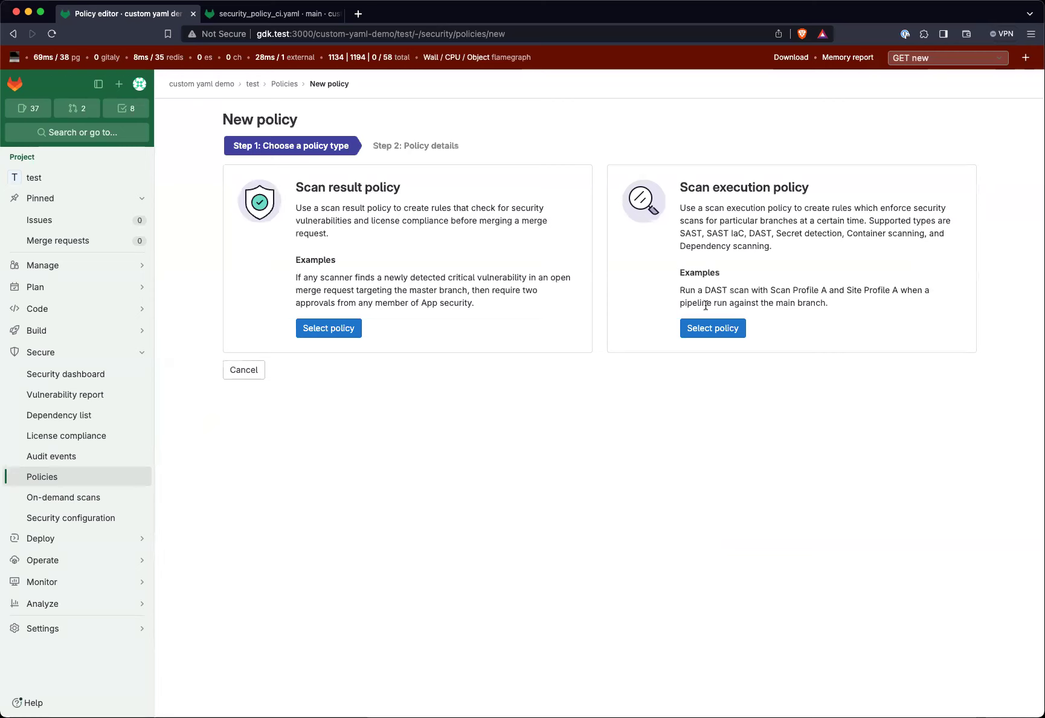
click(734, 331)
click(302, 248)
text(t)
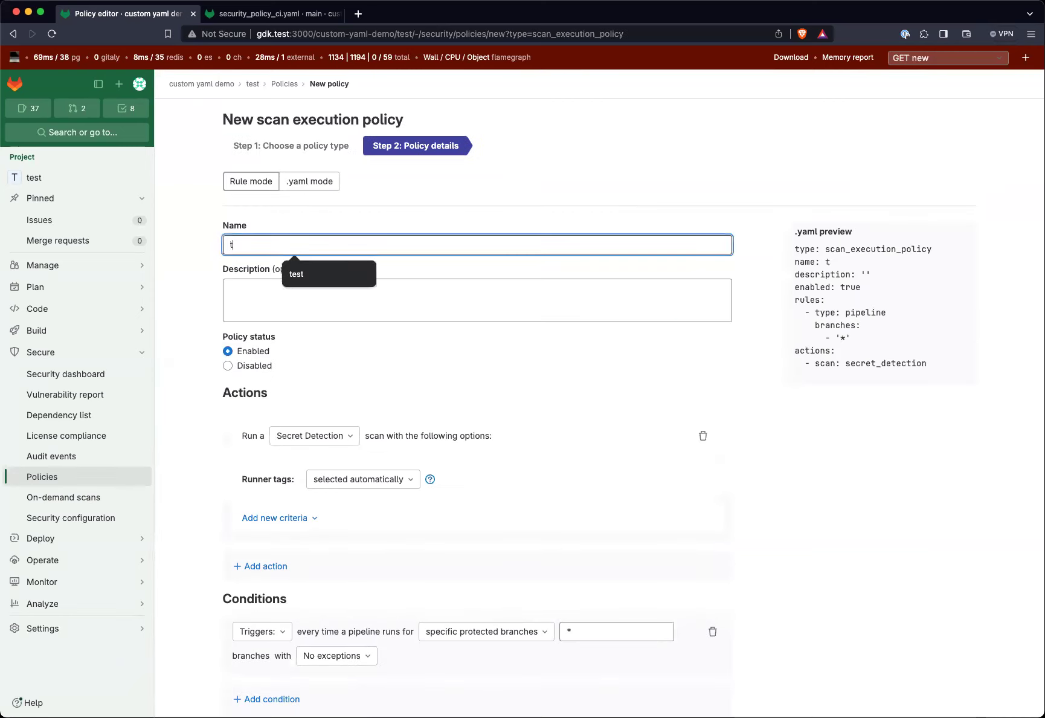
text(est oth)
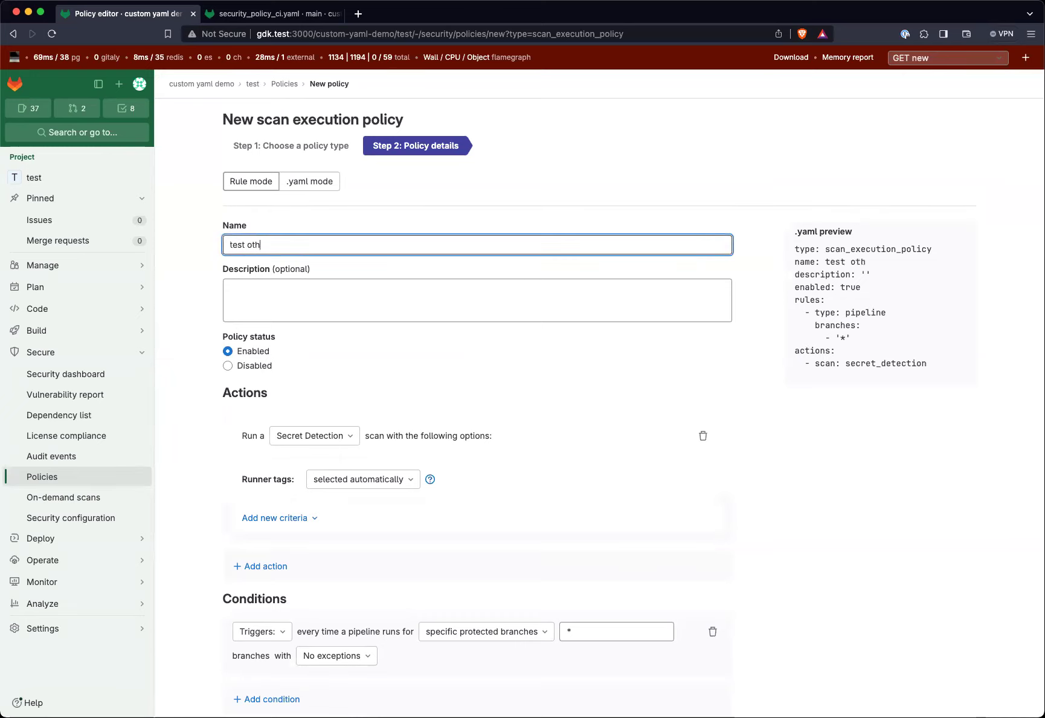
text(er polic)
text(u)
Add a customized CI variables criterion to the Secret Detection action of the new policy.
scroll(244, 416, down, 3)
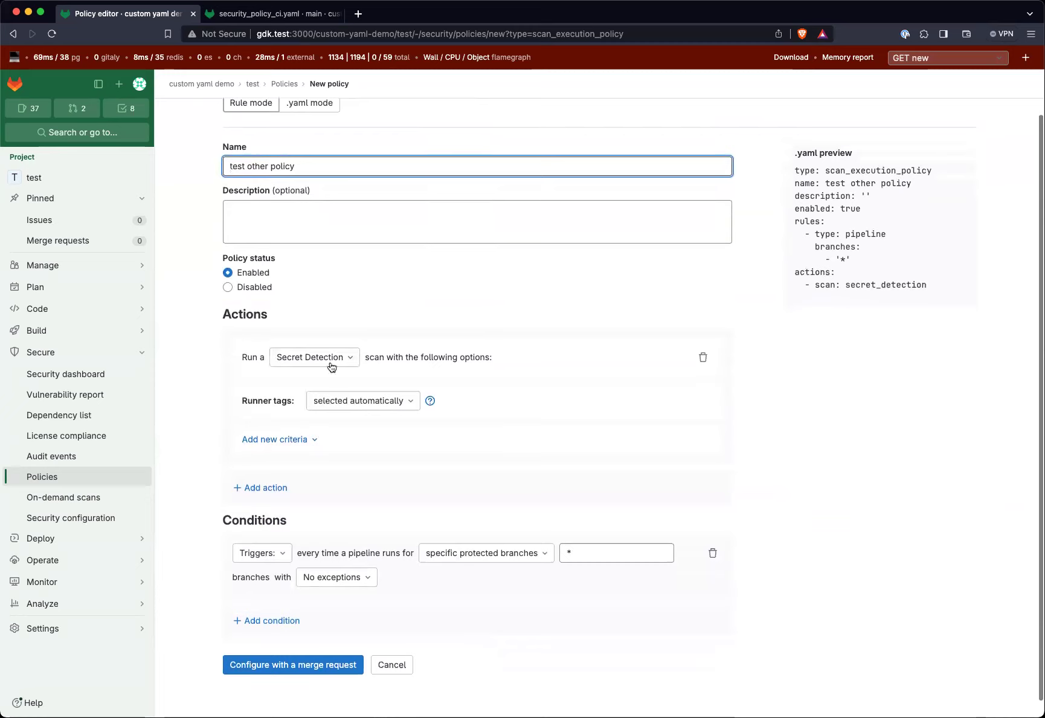
click(328, 362)
click(393, 338)
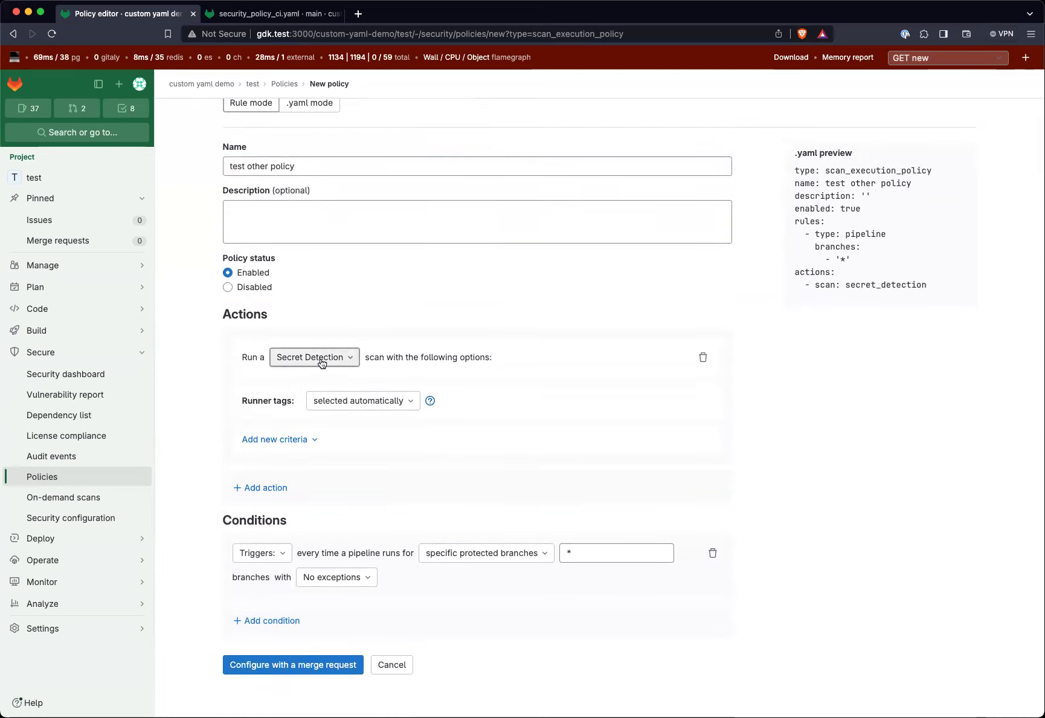
click(295, 445)
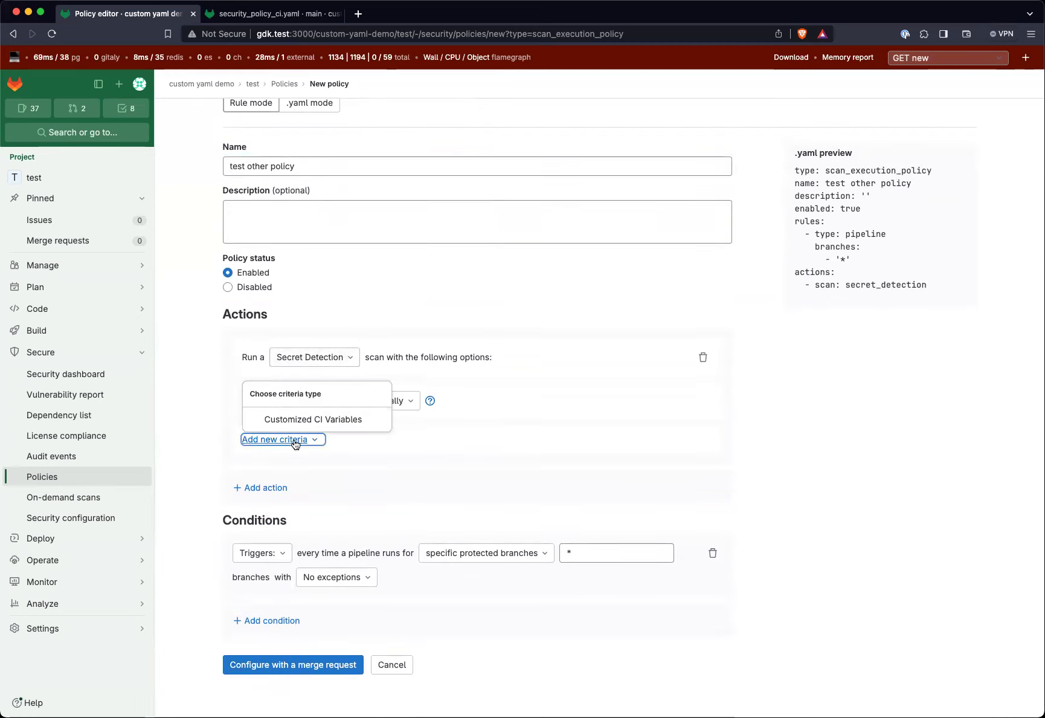
click(285, 423)
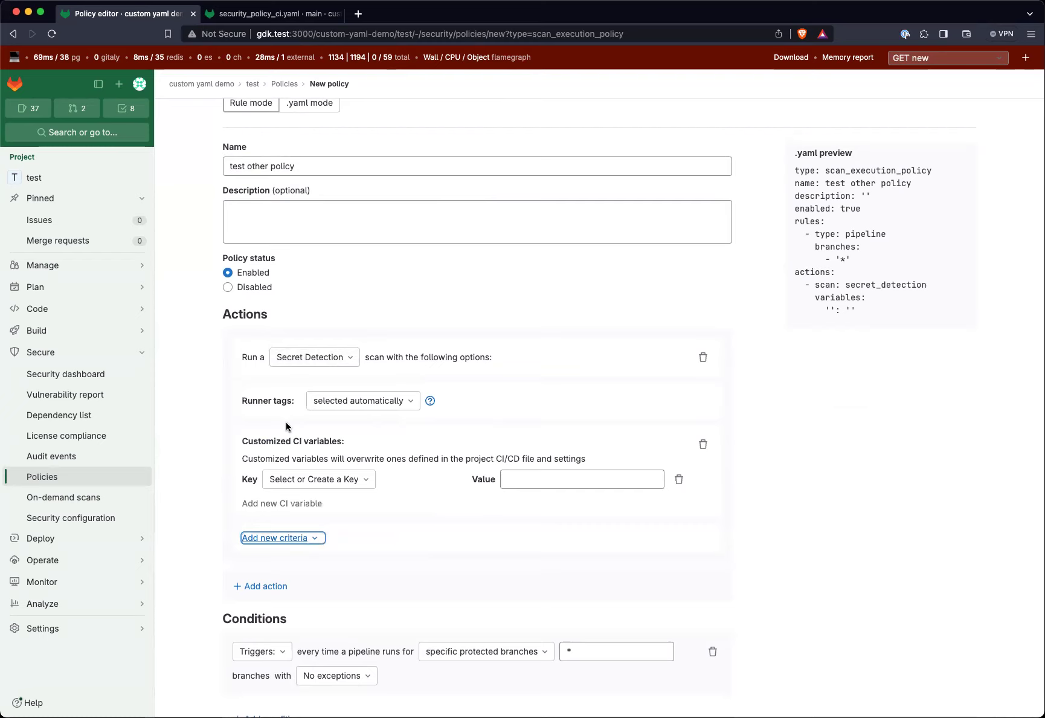
Define a CI variable for the Secret Detection scan with the key CUSTOM_VAR and the value "custom value".
click(363, 480)
click(360, 457)
click(356, 480)
text(CUS)
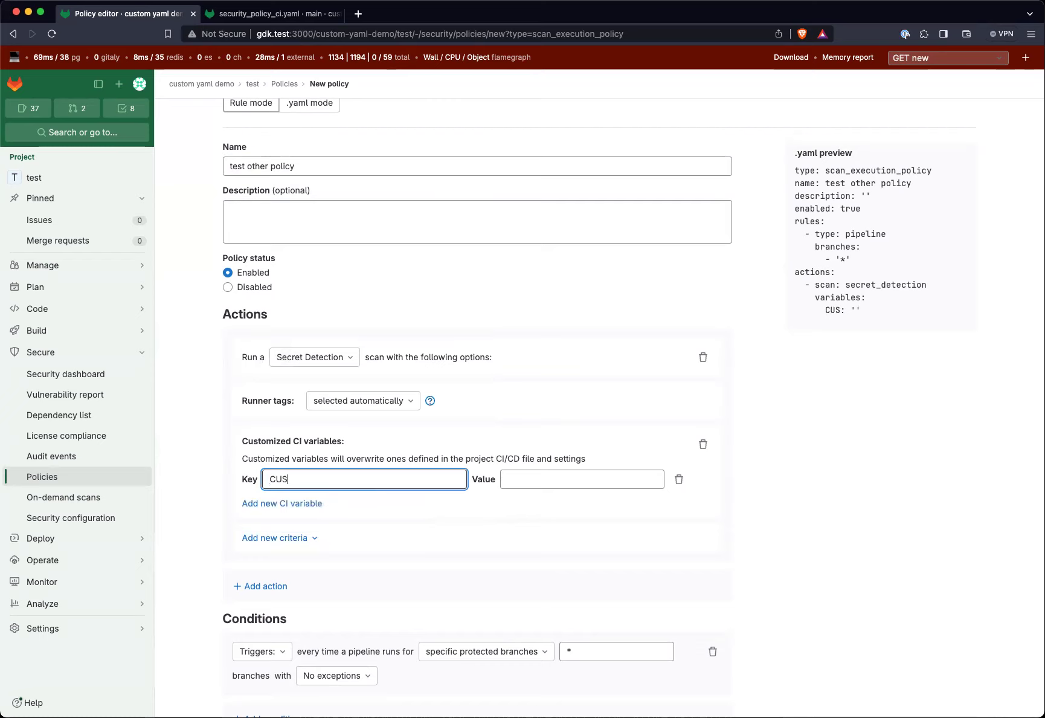
text(TOM_VART)
click(522, 479)
text(custom value)
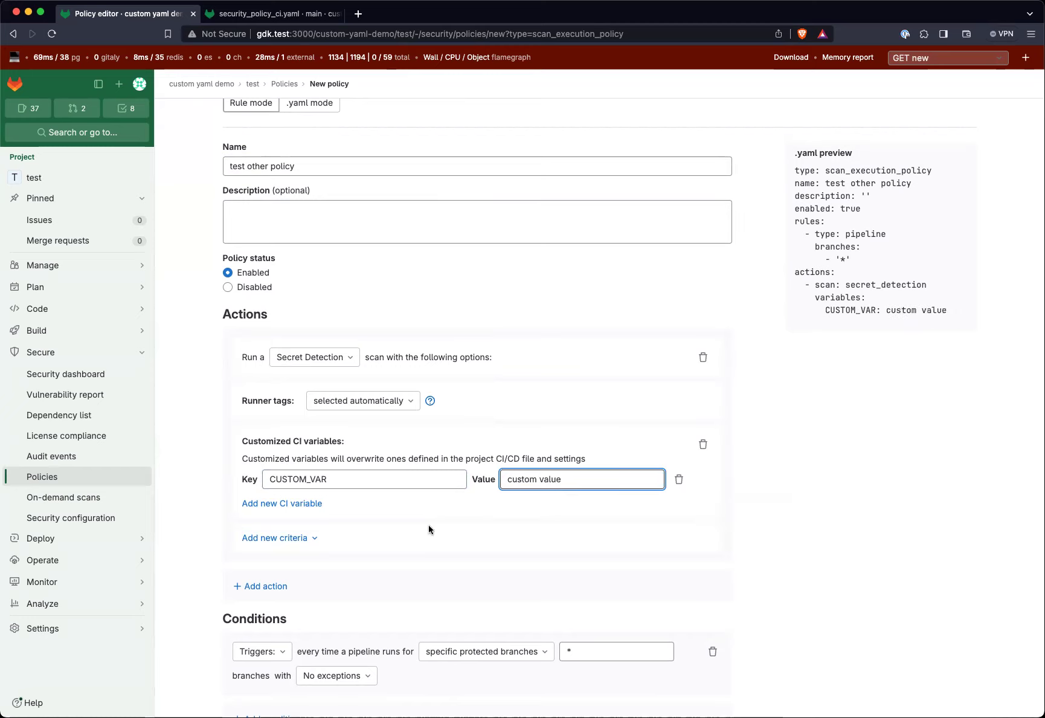
Examine the scan and variables lines of the action in the new policy's YAML preview.
scroll(429, 525, down, 1)
scroll(429, 525, up, 2)
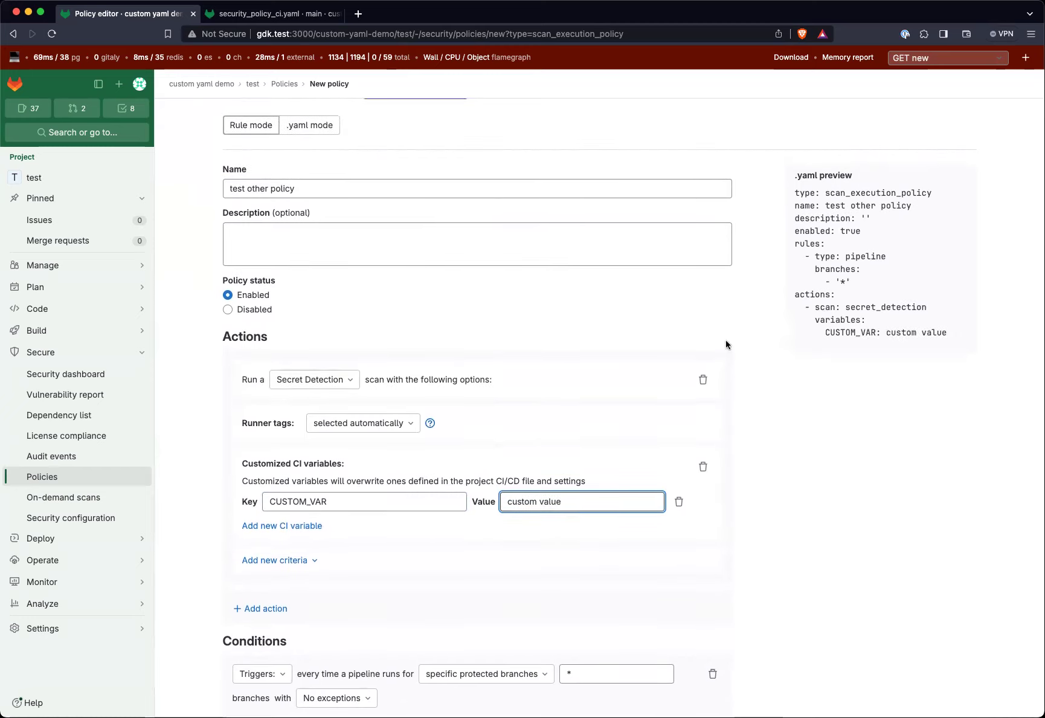
drag(804, 307, 948, 310)
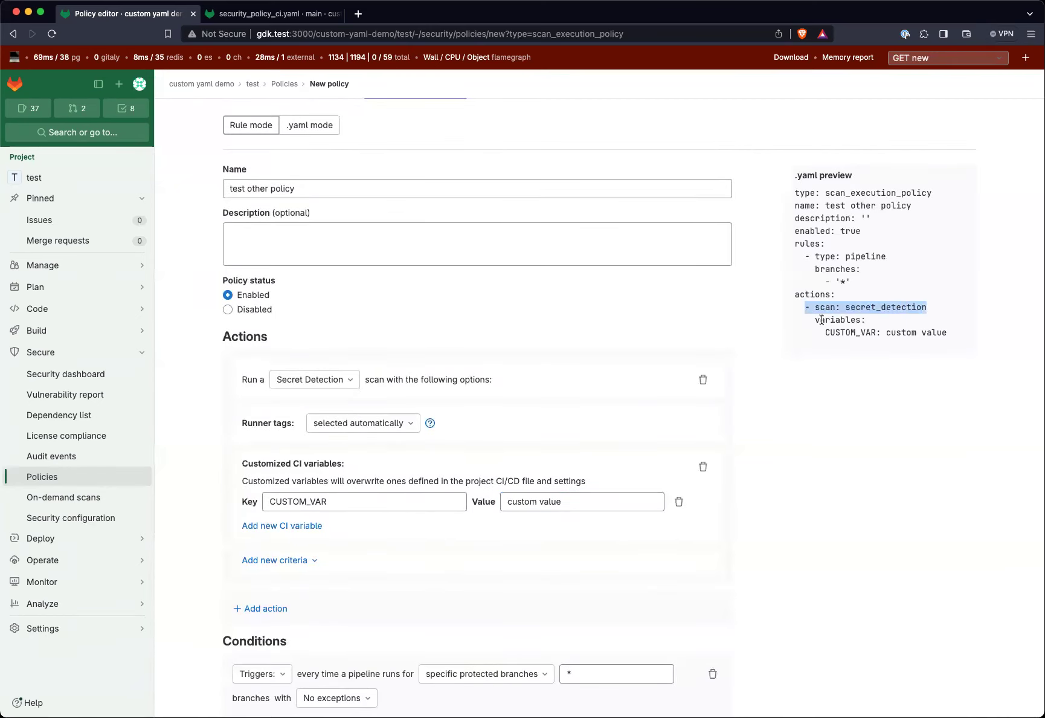
click(845, 320)
triple_click(846, 320)
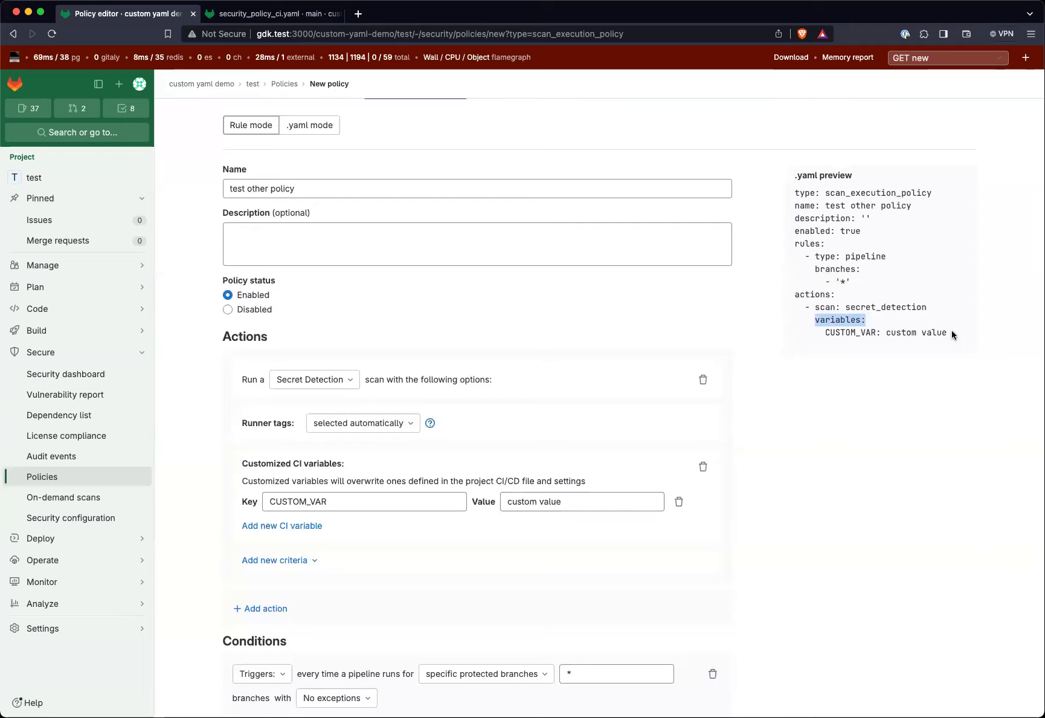
drag(952, 331, 823, 331)
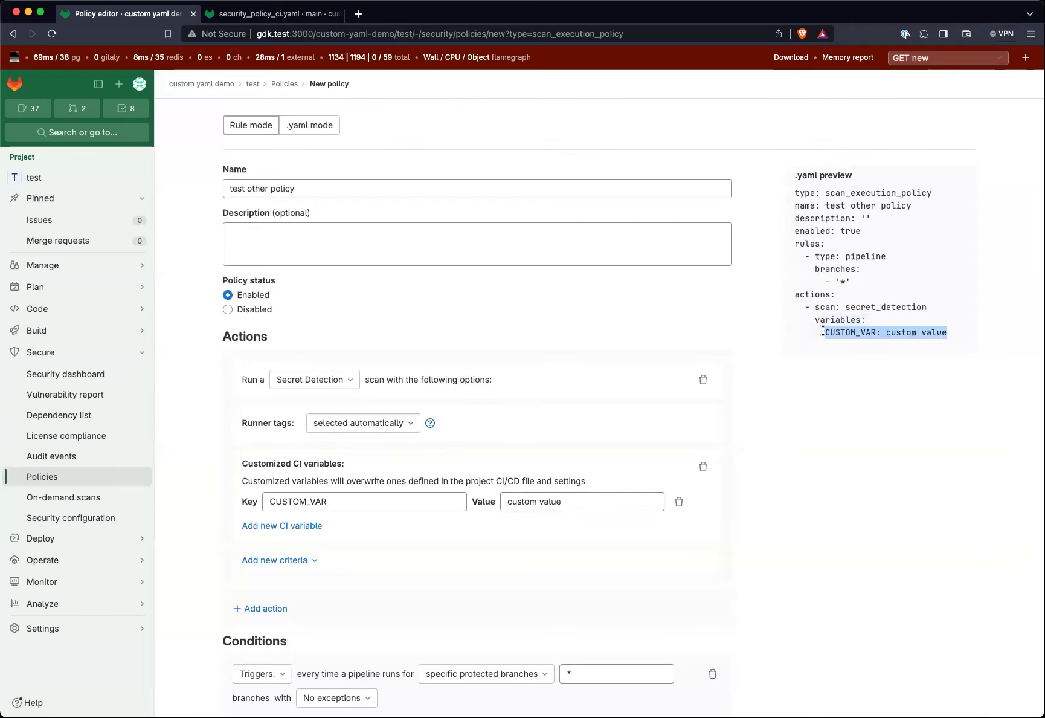
click(947, 331)
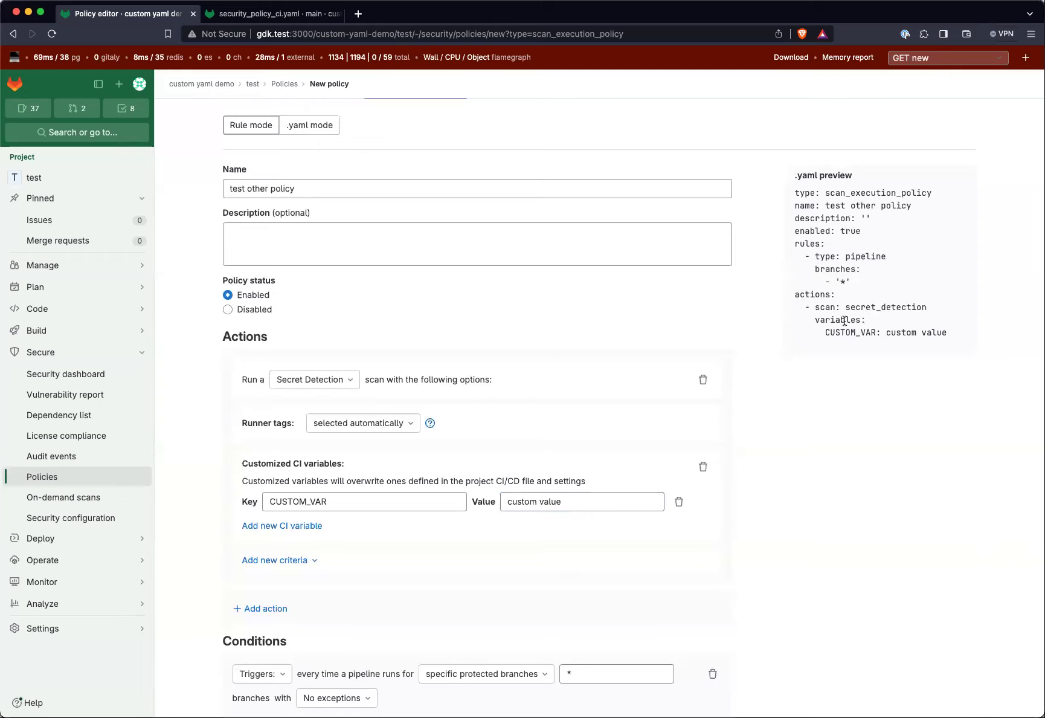
Search the web for "gitlab ci variables" in a new browser tab and open the GitLab CI/CD variables documentation.
key(ctrl+Tab)
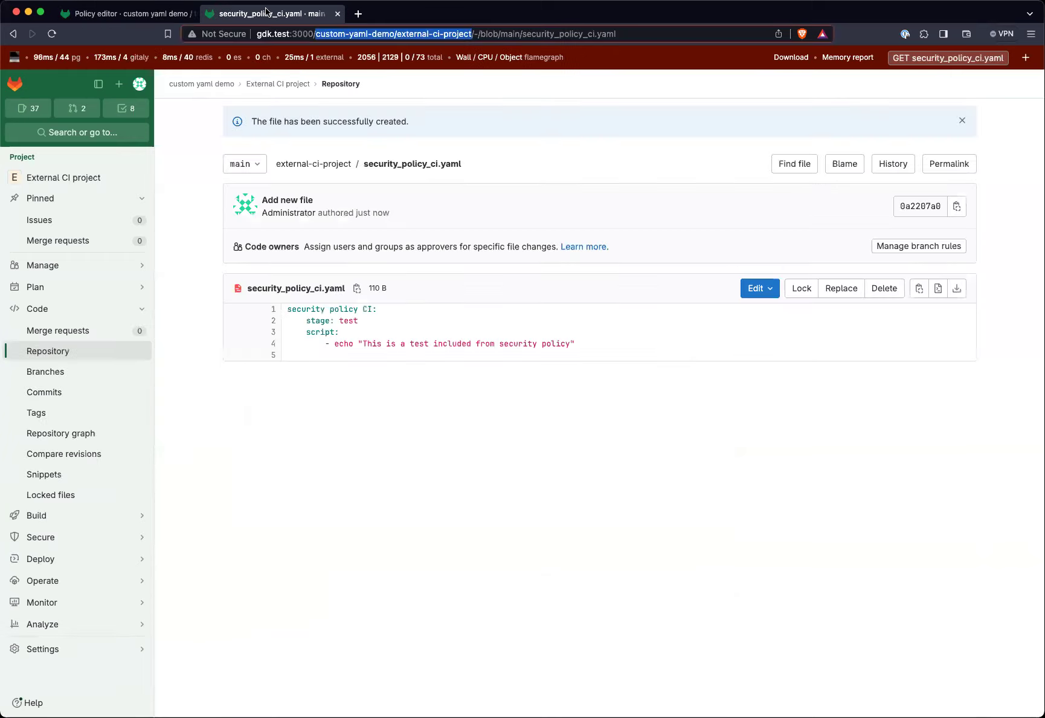
click(357, 14)
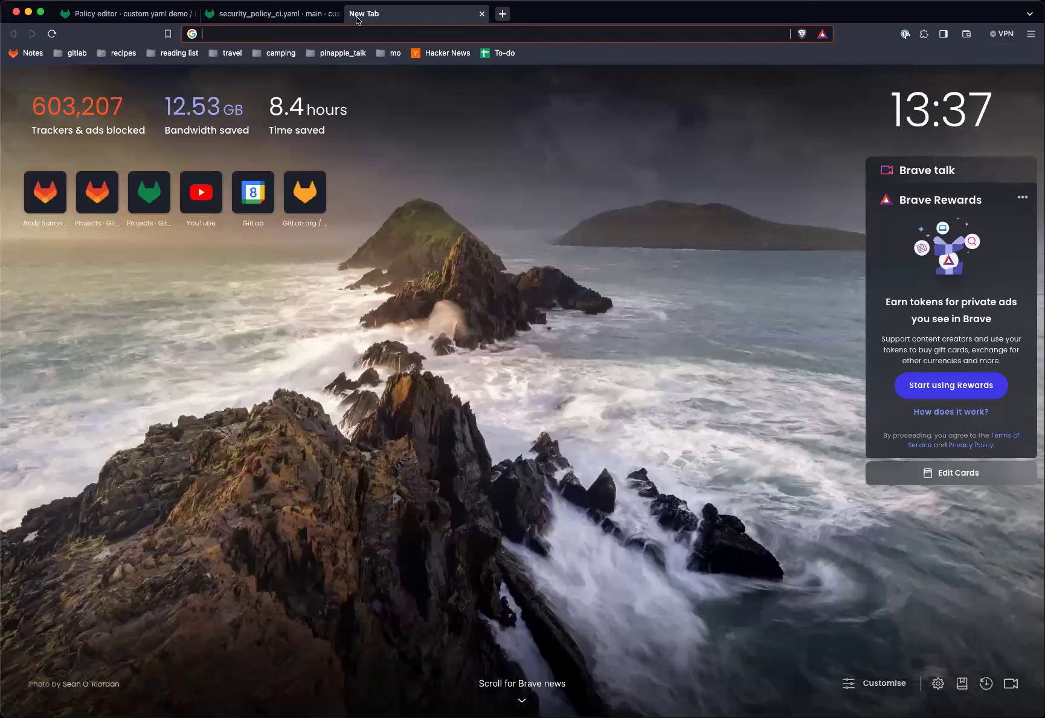
text(gitlab cus)
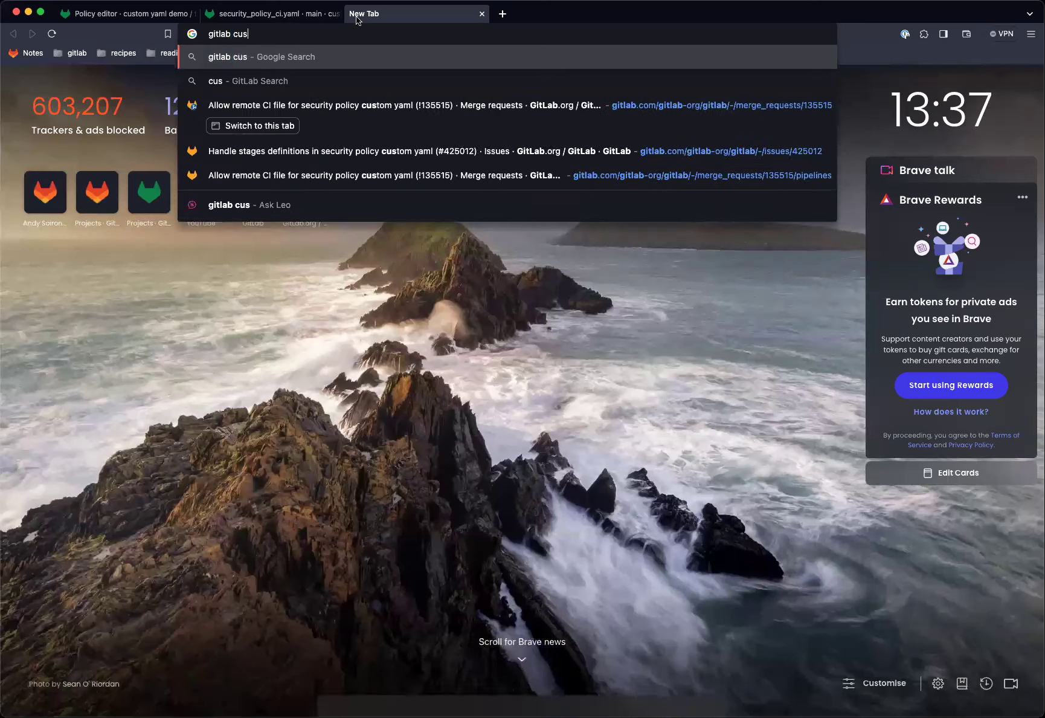
text(tom)
key(BackSpace)
key(BackSpace)
key(BackSpace)
key(BackSpace)
key(BackSpace)
key(BackSpace)
text(ci va)
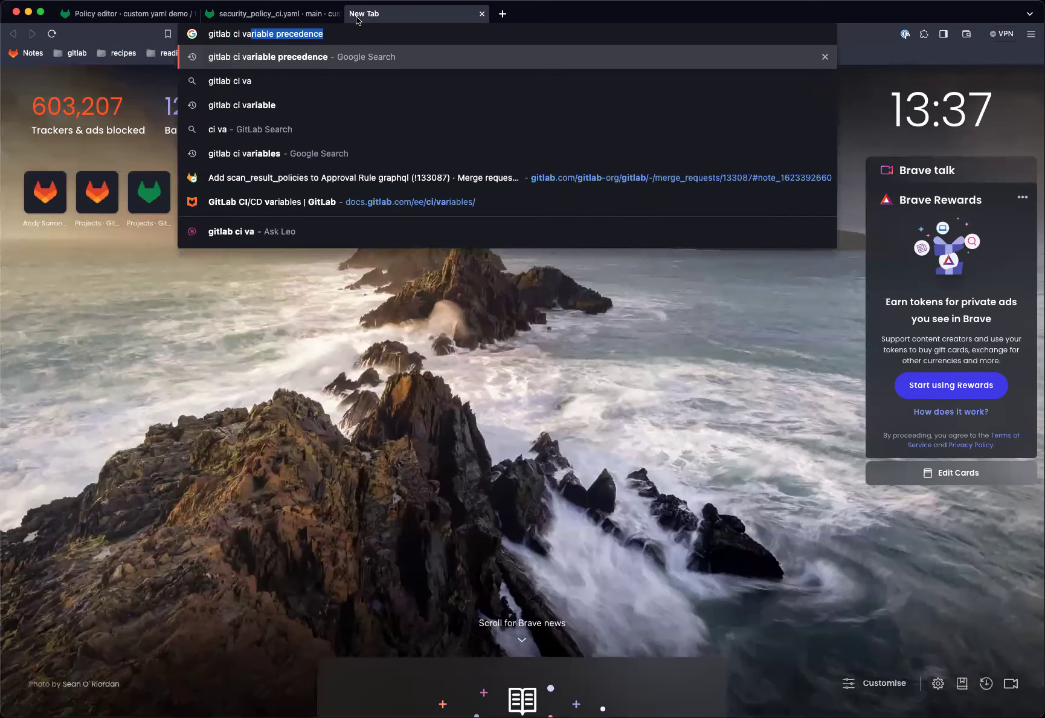
text(riables)
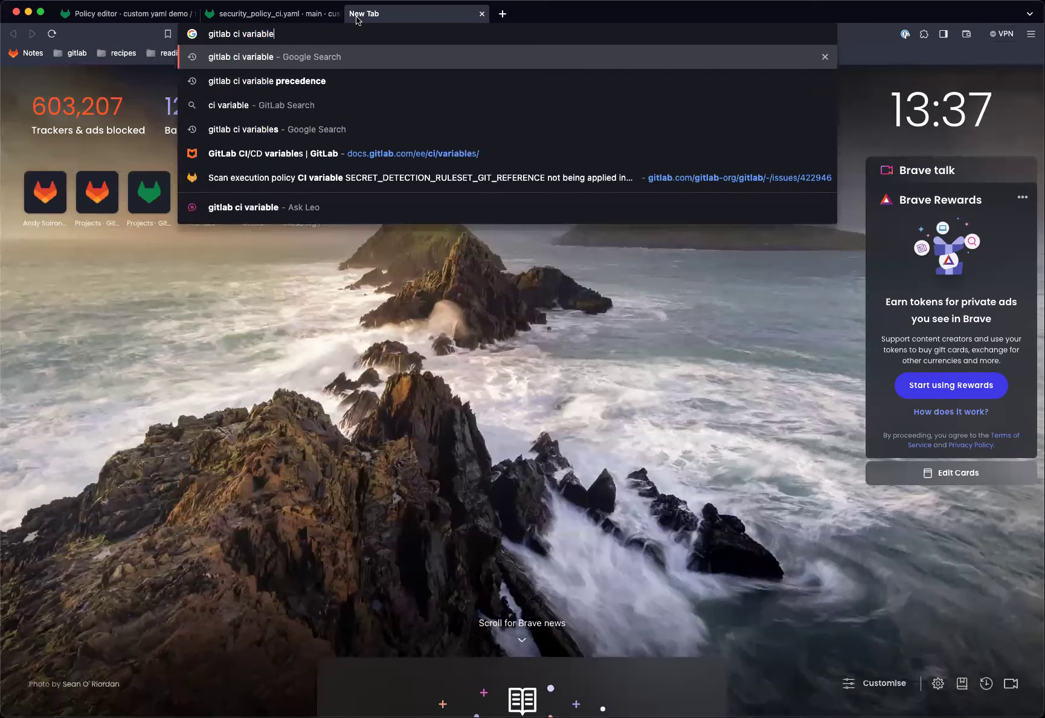
key(Return)
click(247, 200)
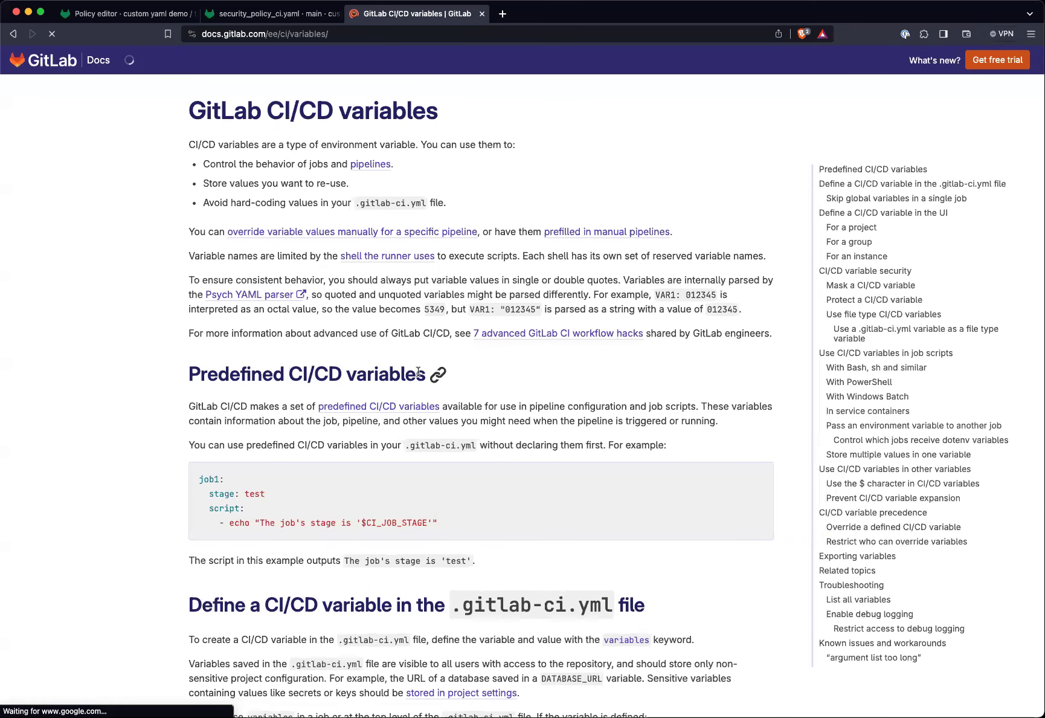
Copy the top-level variables block with GLOBAL_VAR from the example on defining variables in the .gitlab-ci.yml file.
scroll(418, 373, down, 6)
scroll(418, 375, down, 2)
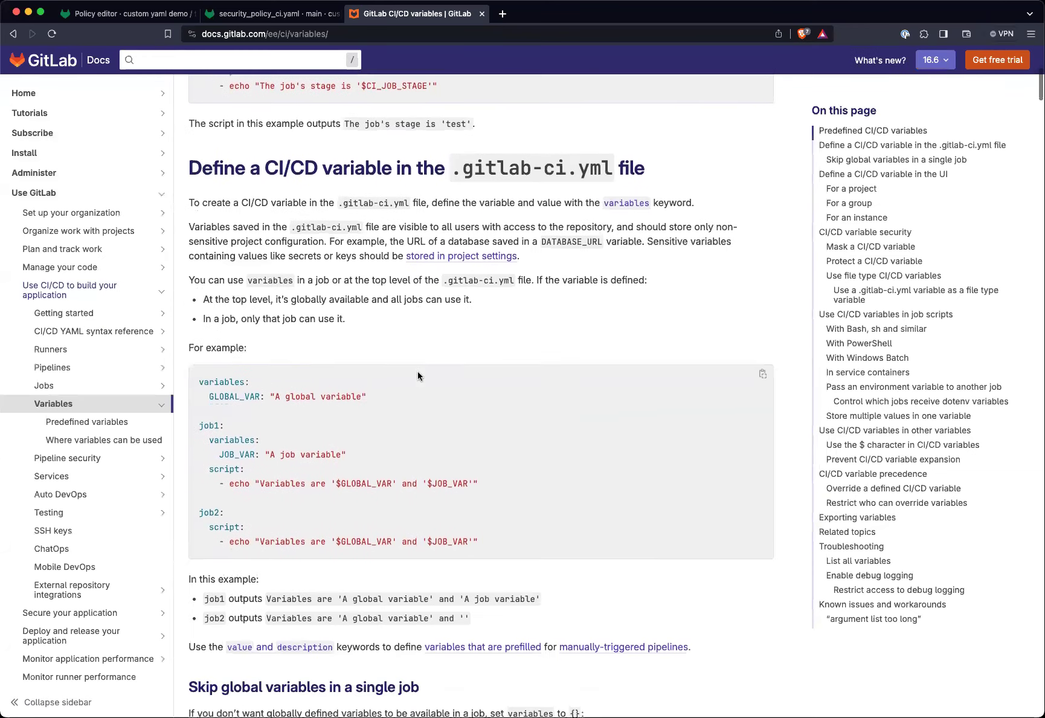
scroll(275, 403, down, 1)
drag(370, 361, 199, 342)
key(super+c)
Edit security_policy_ci.yaml in the External CI project, pasting the copied variables block at the beginning and renaming its variable to CUSTOM_VAR.
click(272, 13)
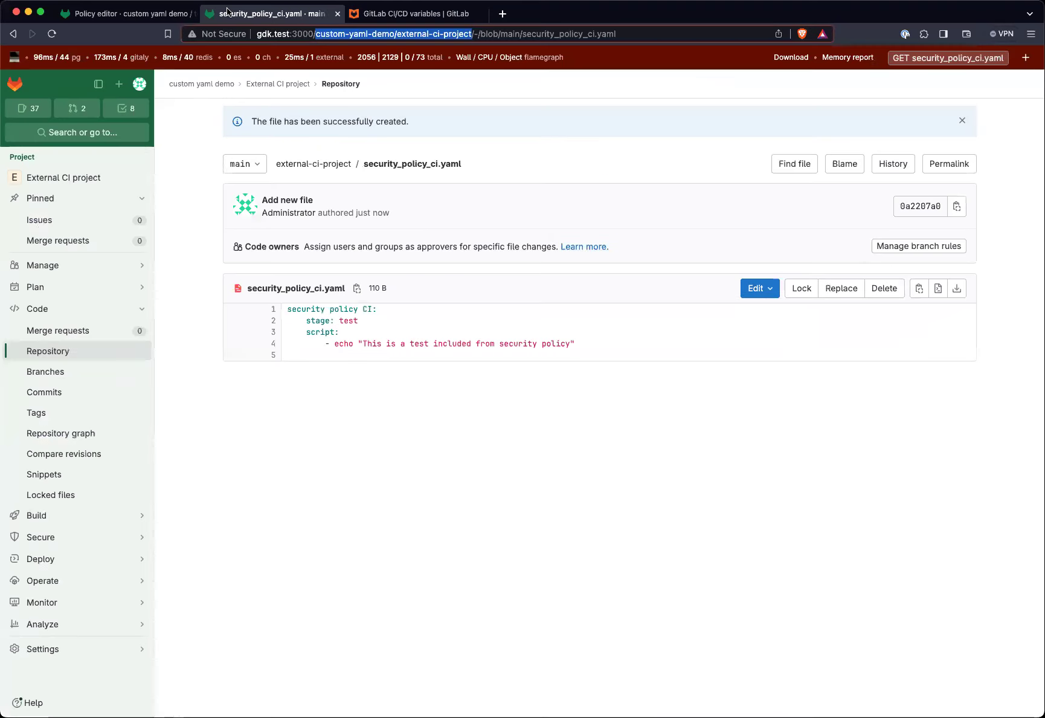
click(766, 289)
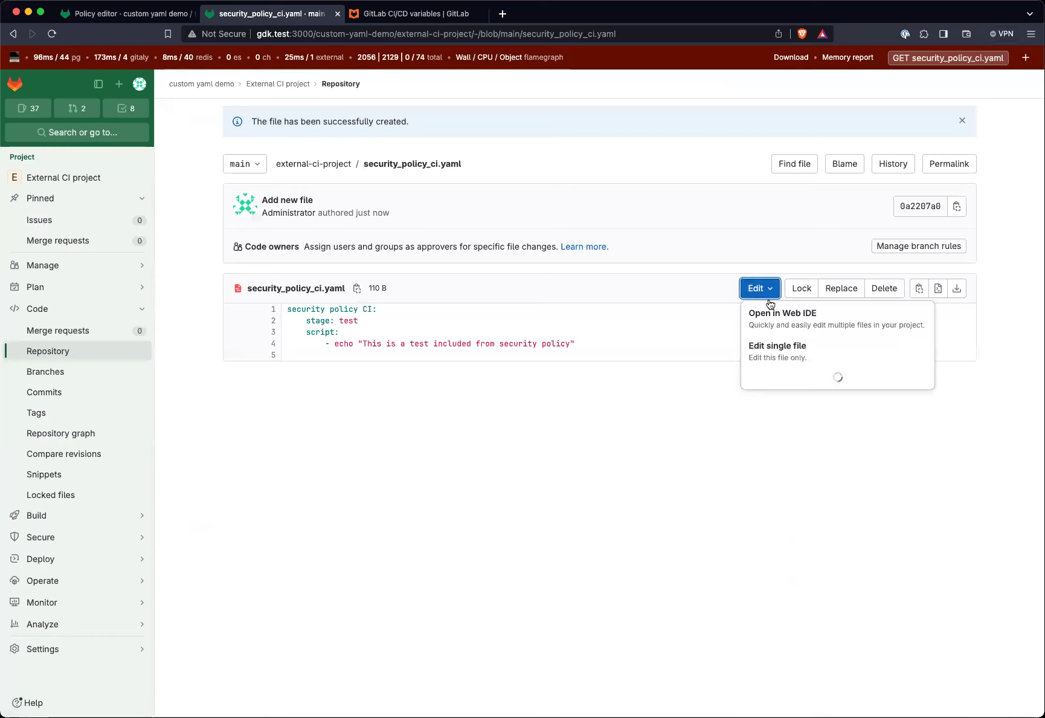
click(776, 354)
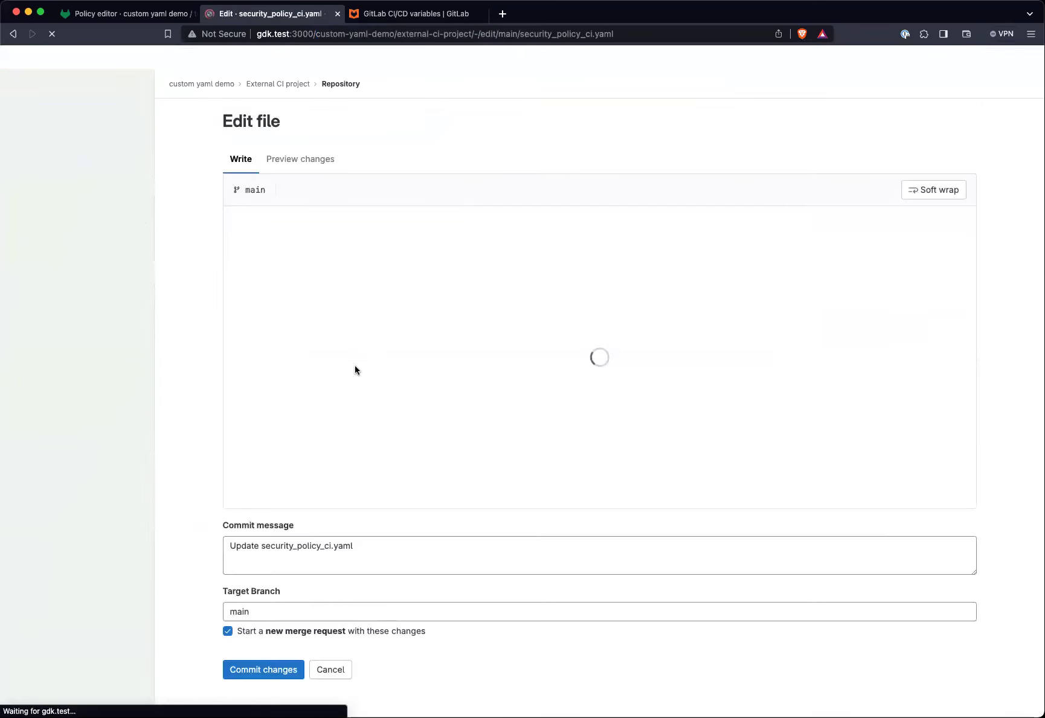
key(Return)
key(Return)
key(super+v)
click(309, 221)
key(alt+shift+Left)
text(CUSTOM)
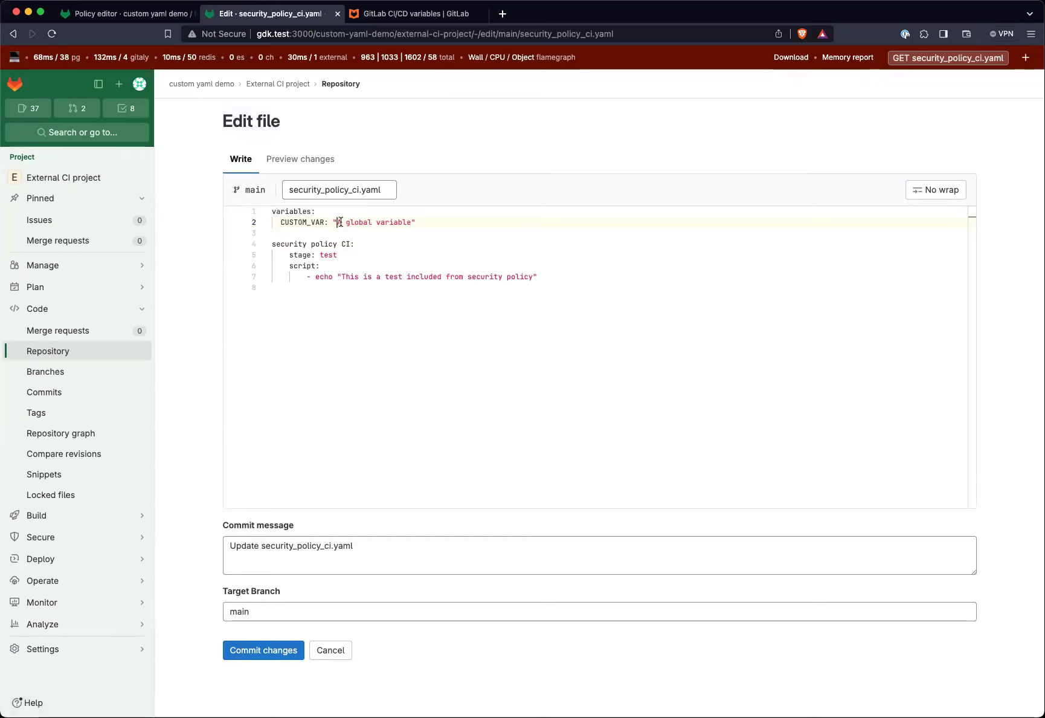
Set the value of CUSTOM_VAR to "custom value" and commit security_policy_ci.yaml to main.
drag(336, 223, 410, 221)
text(custom va)
click(266, 649)
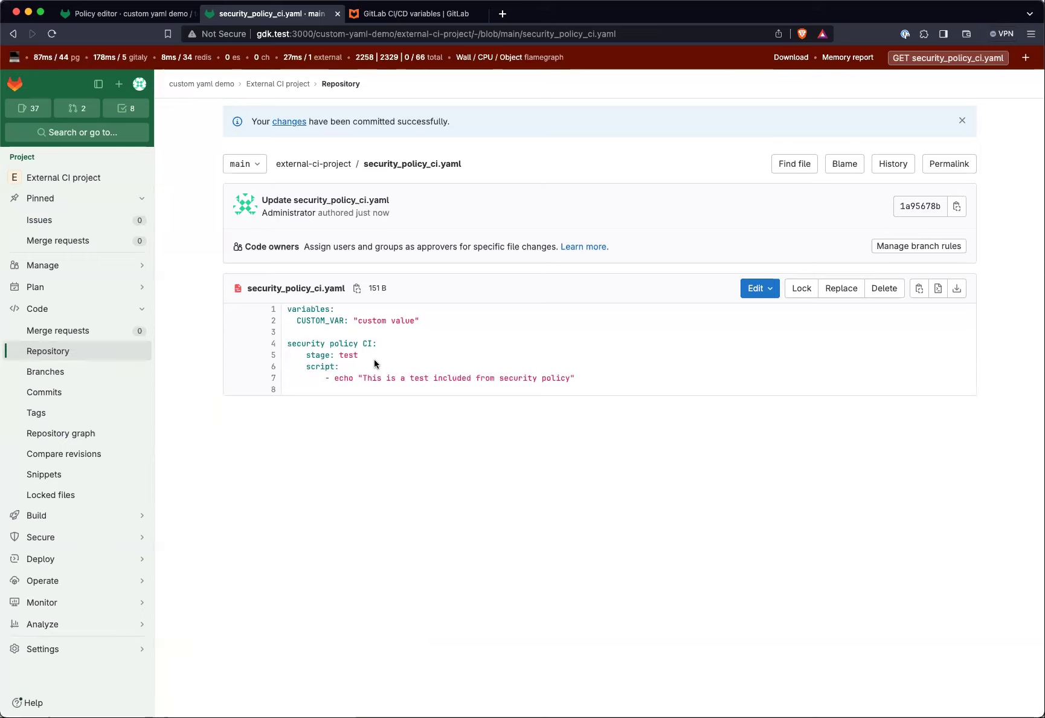
Return to the test project's policies and open the test custom yaml policy for editing in YAML mode.
key(ctrl+shift+Tab)
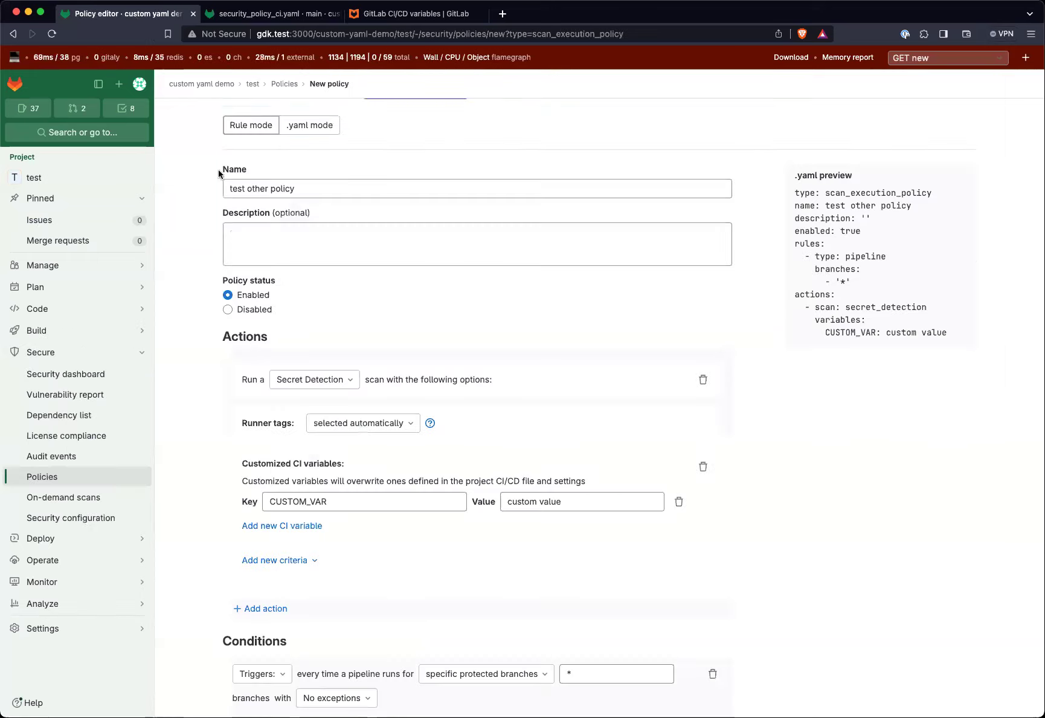
click(81, 477)
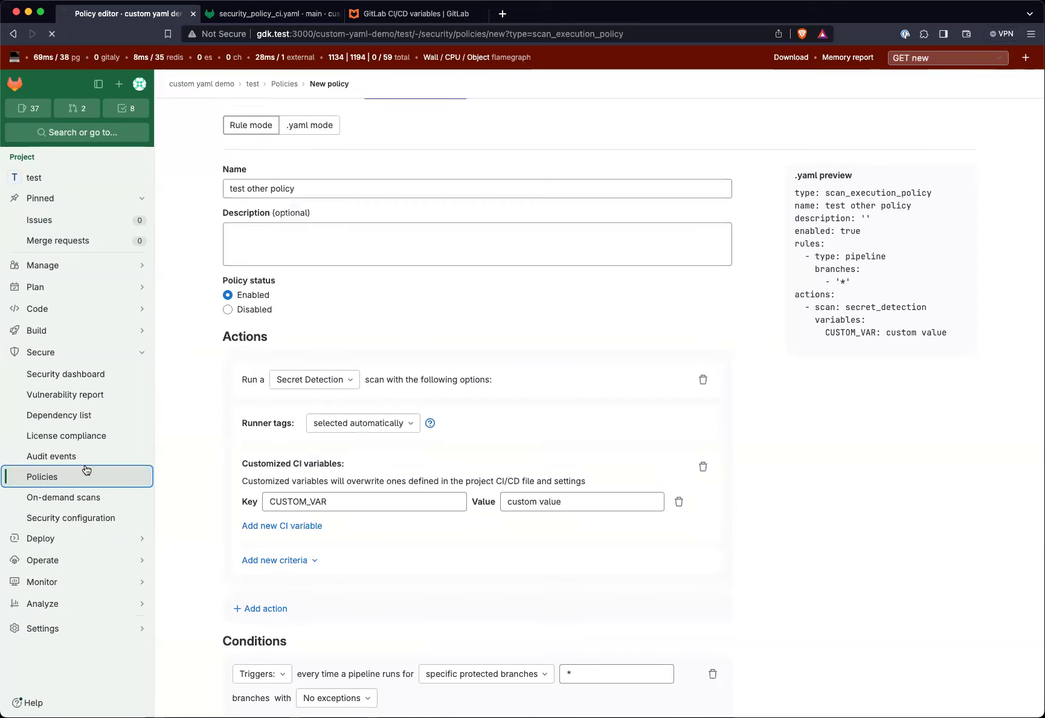
click(382, 274)
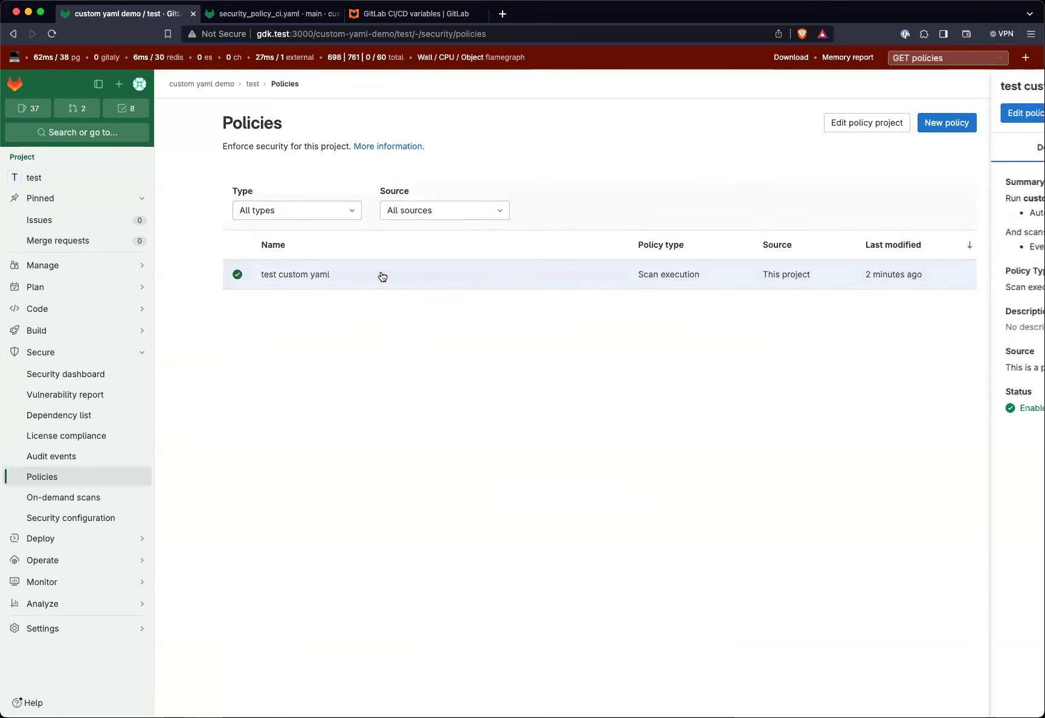
click(837, 114)
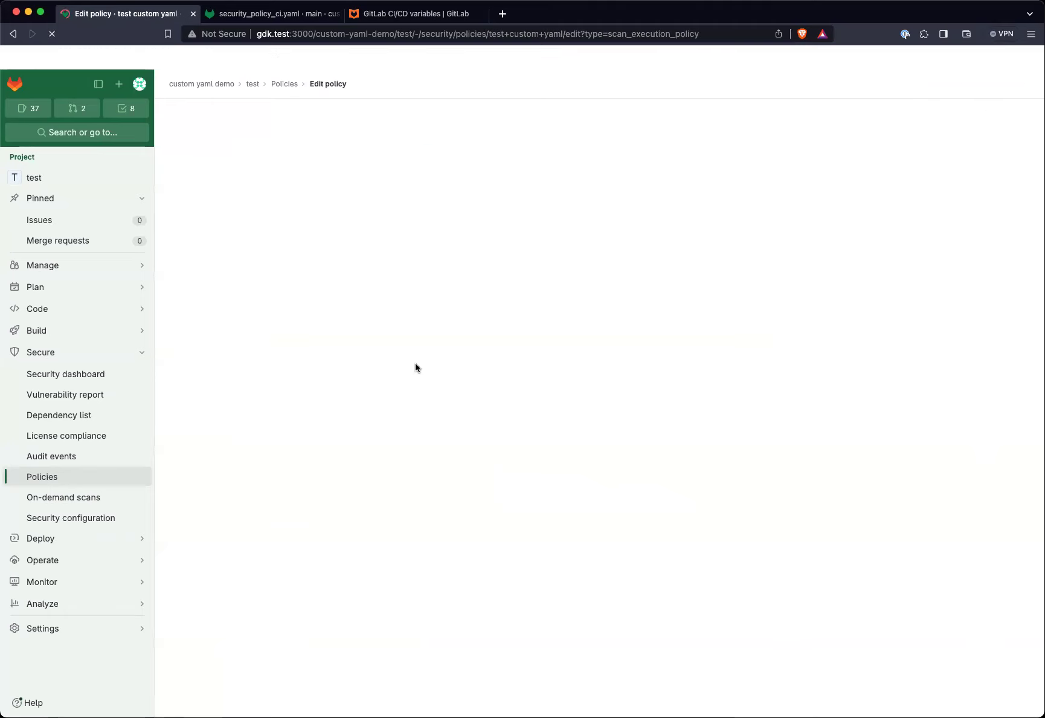
click(313, 152)
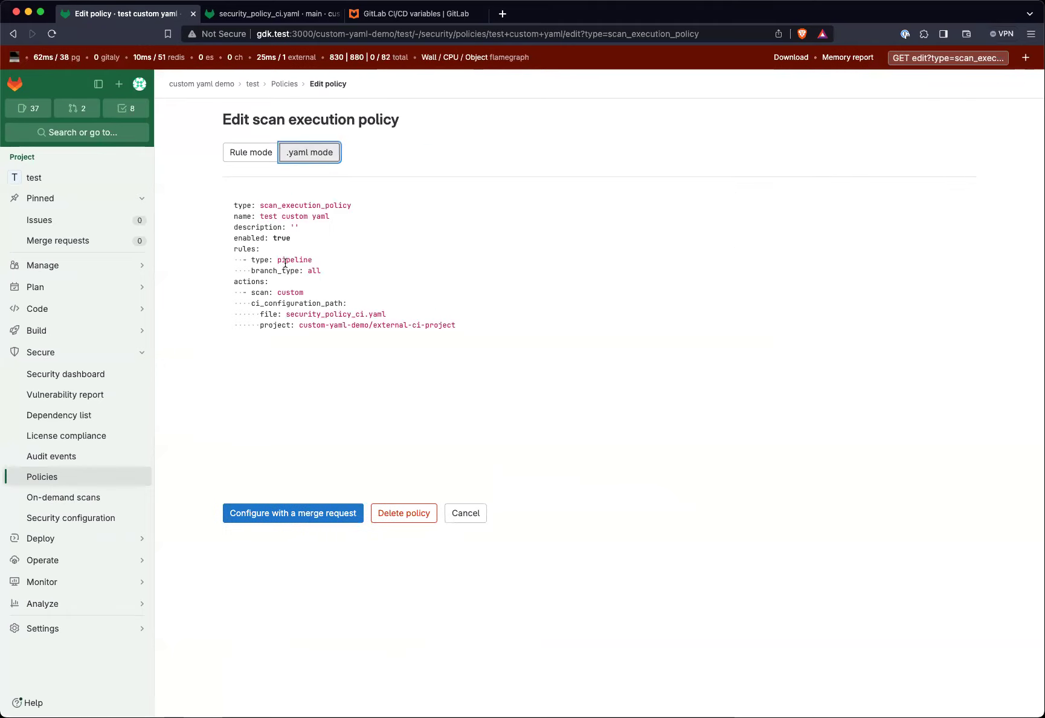
Add a variables block containing "CUSTOM_VAT: value" below the "scan: custom" line of the policy.
click(333, 291)
key(Return)
key(Tab)
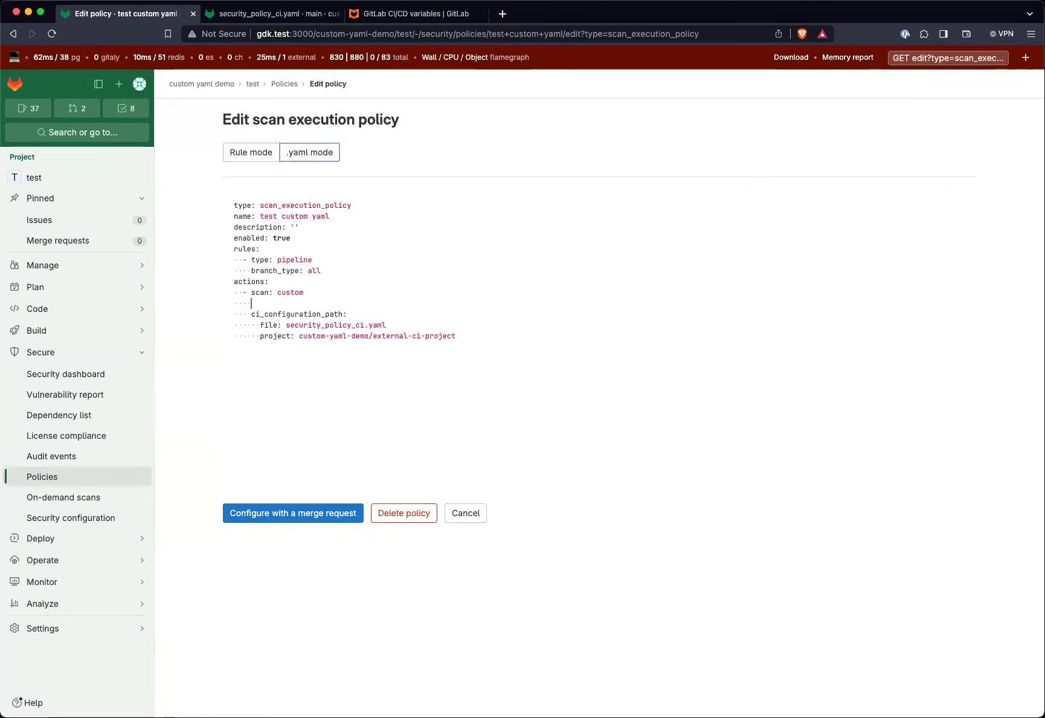
text(variables:)
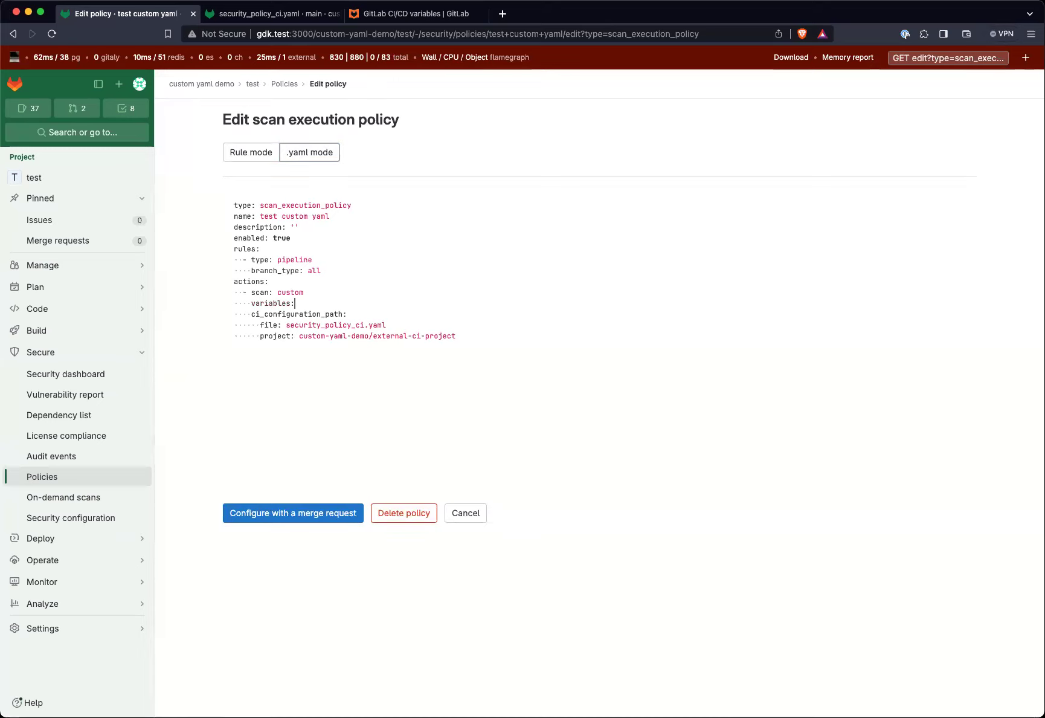
key(Return)
text(- )
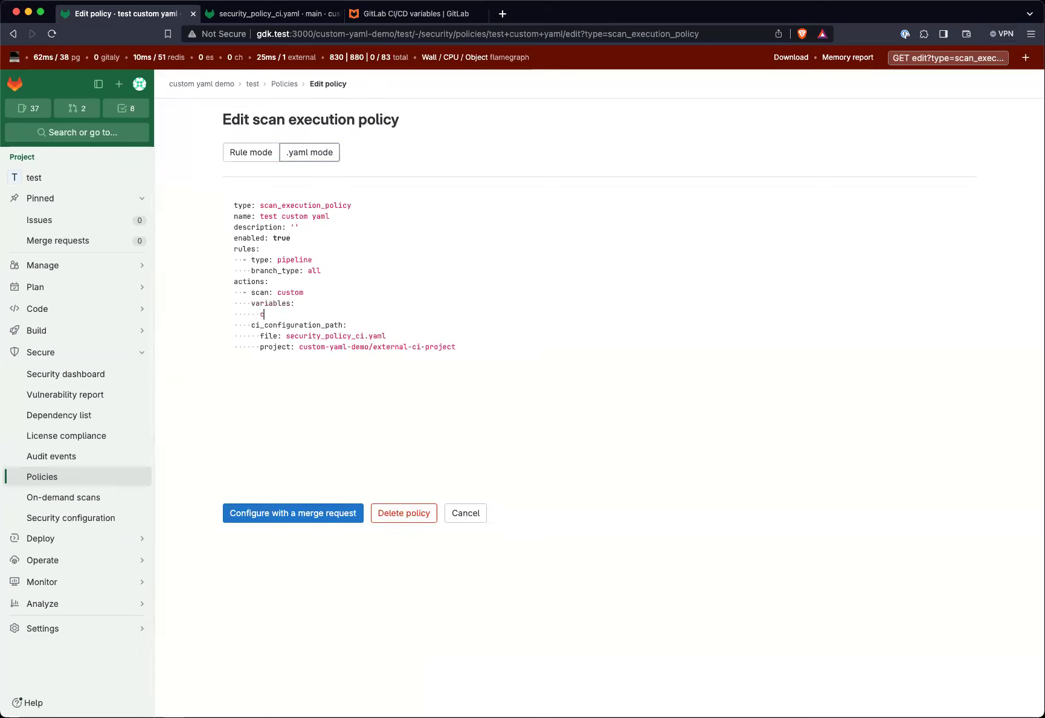
text(CUSTOM_VAT: value)
drag(251, 301, 345, 313)
Review the variables block of security_policy_ci.yaml in the External CI project.
click(248, 22)
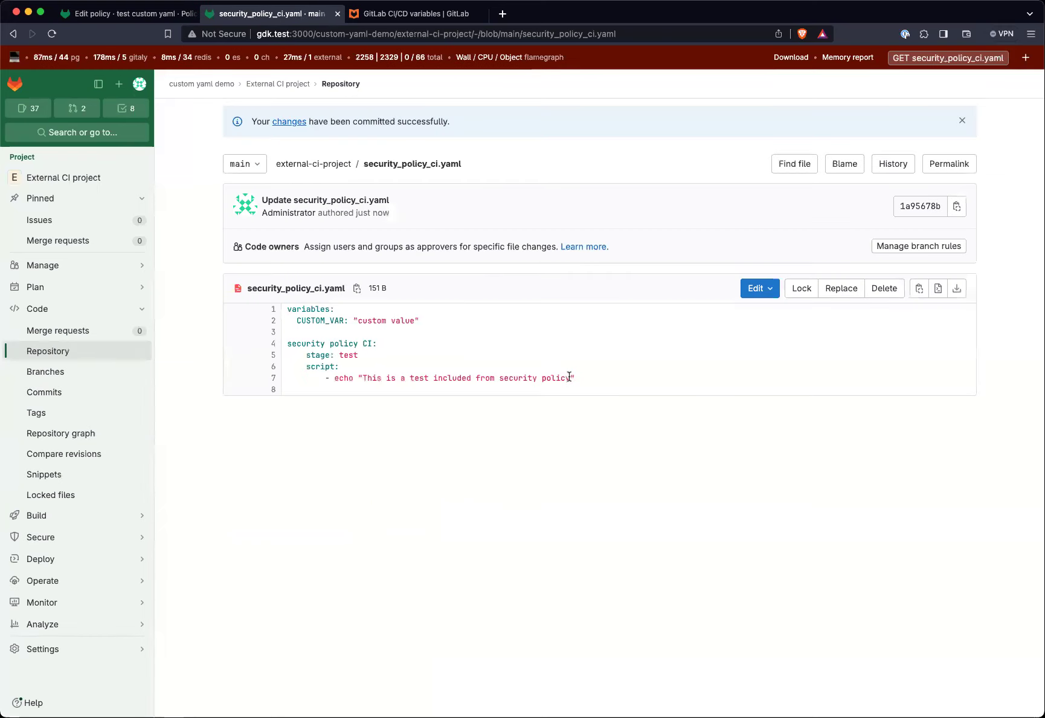
click(761, 294)
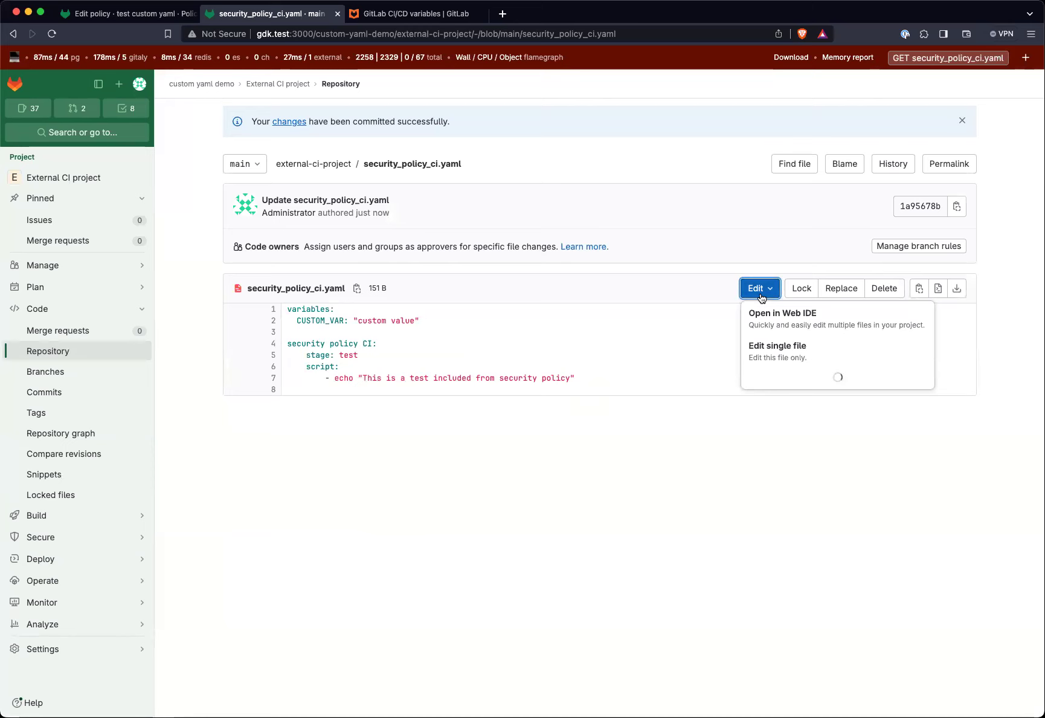
click(626, 373)
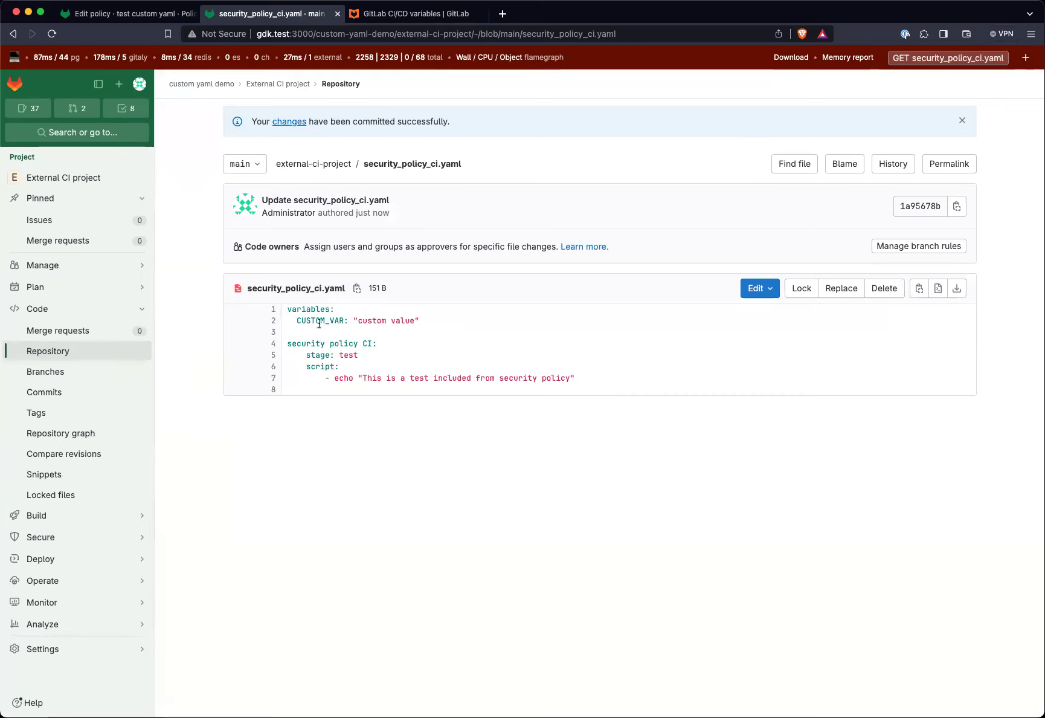
drag(286, 309, 417, 315)
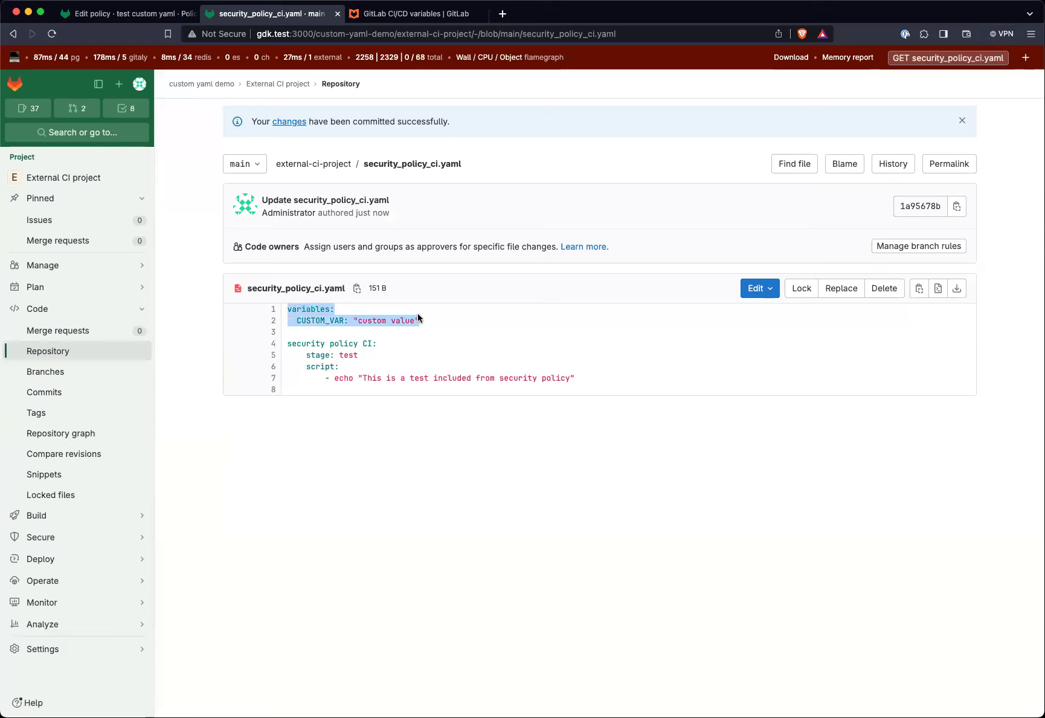
Go back to the policy YAML and examine its variables and ci_configuration_path blocks.
click(133, 13)
click(331, 294)
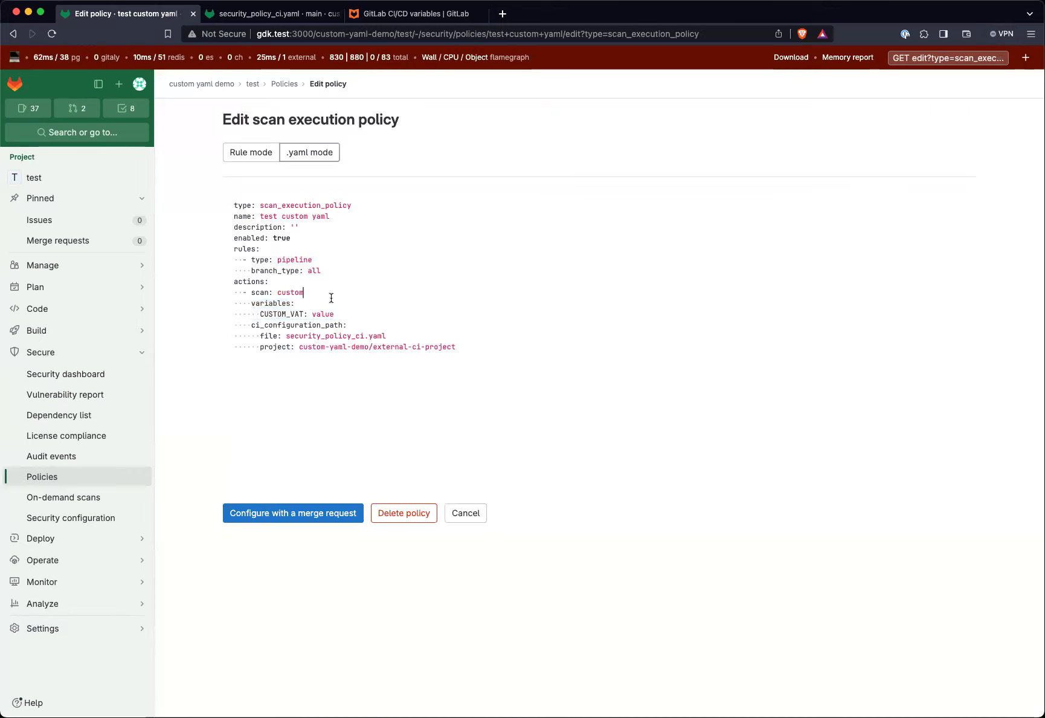
drag(334, 316, 168, 298)
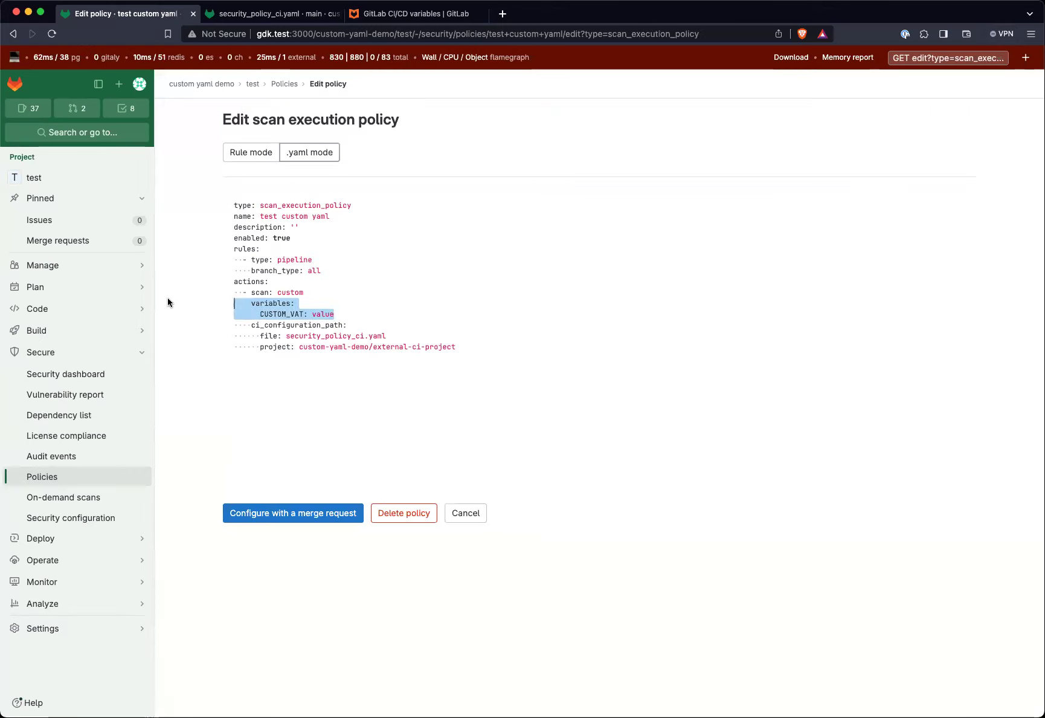
click(347, 311)
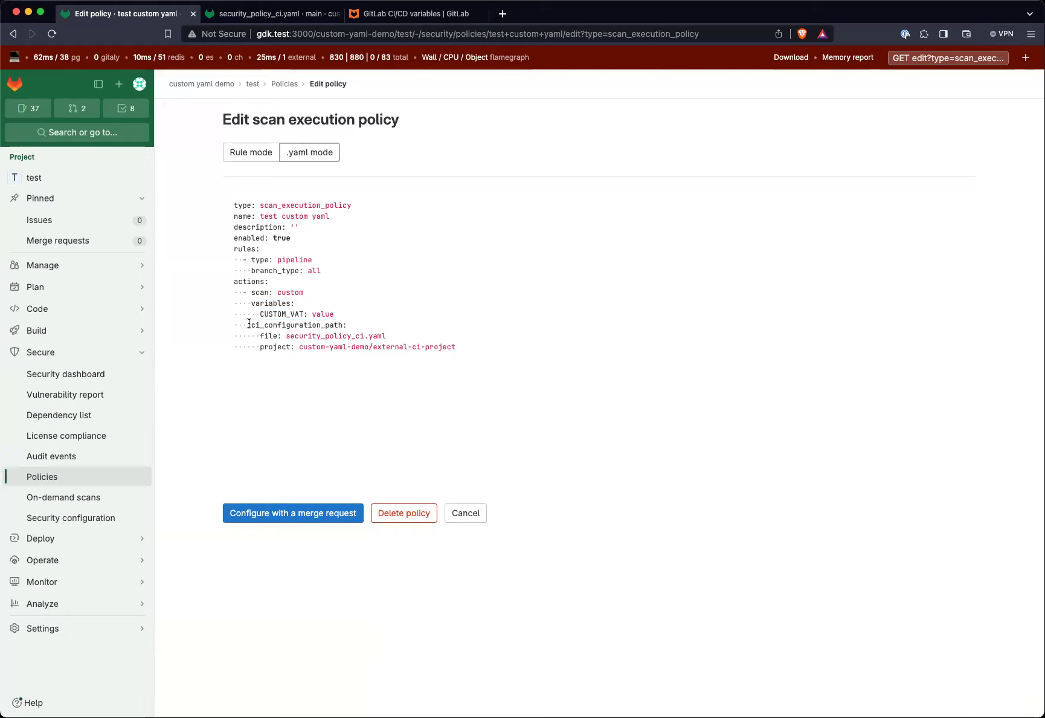
drag(251, 324, 472, 349)
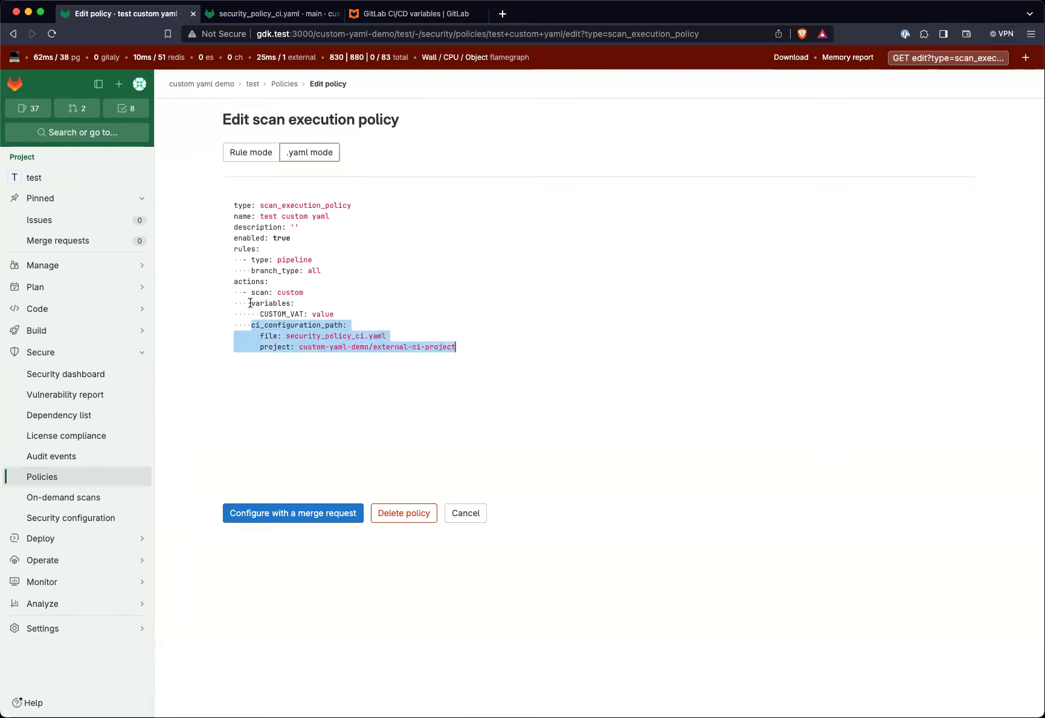
click(359, 316)
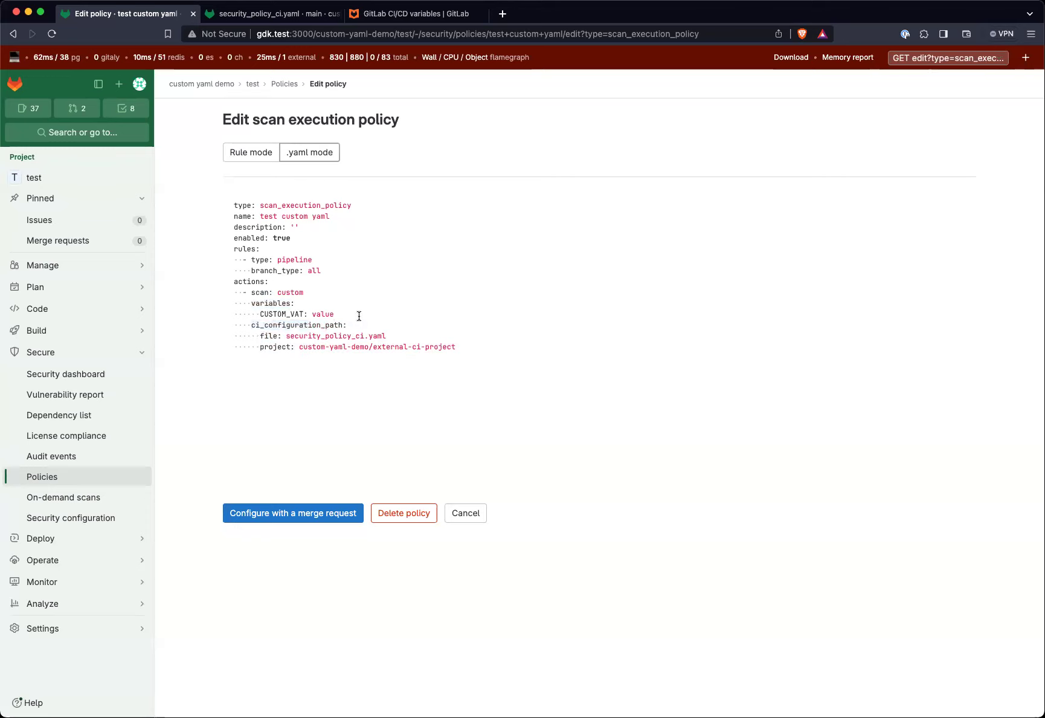